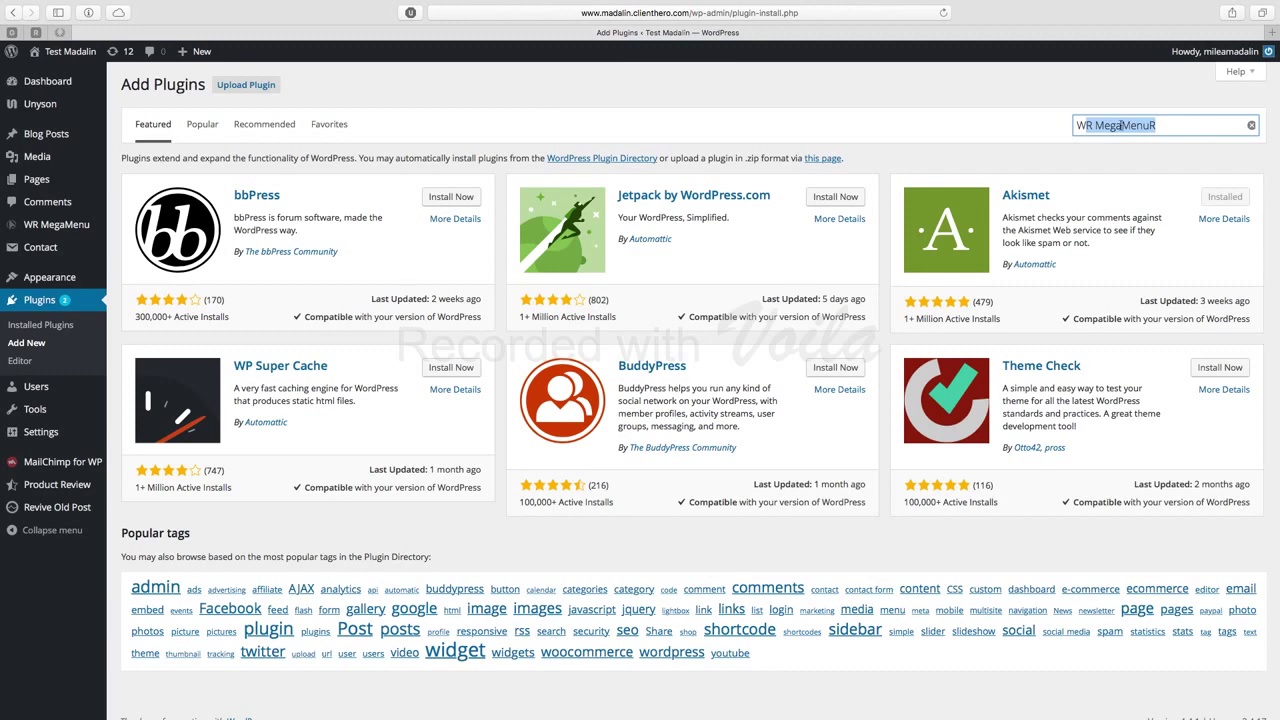
Step: Search the plugin directory for "WR MegaMenu"
{"action": "key", "text": "Right"}
{"action": "key", "text": "BackSpace"}
{"action": "key", "text": "Return"}
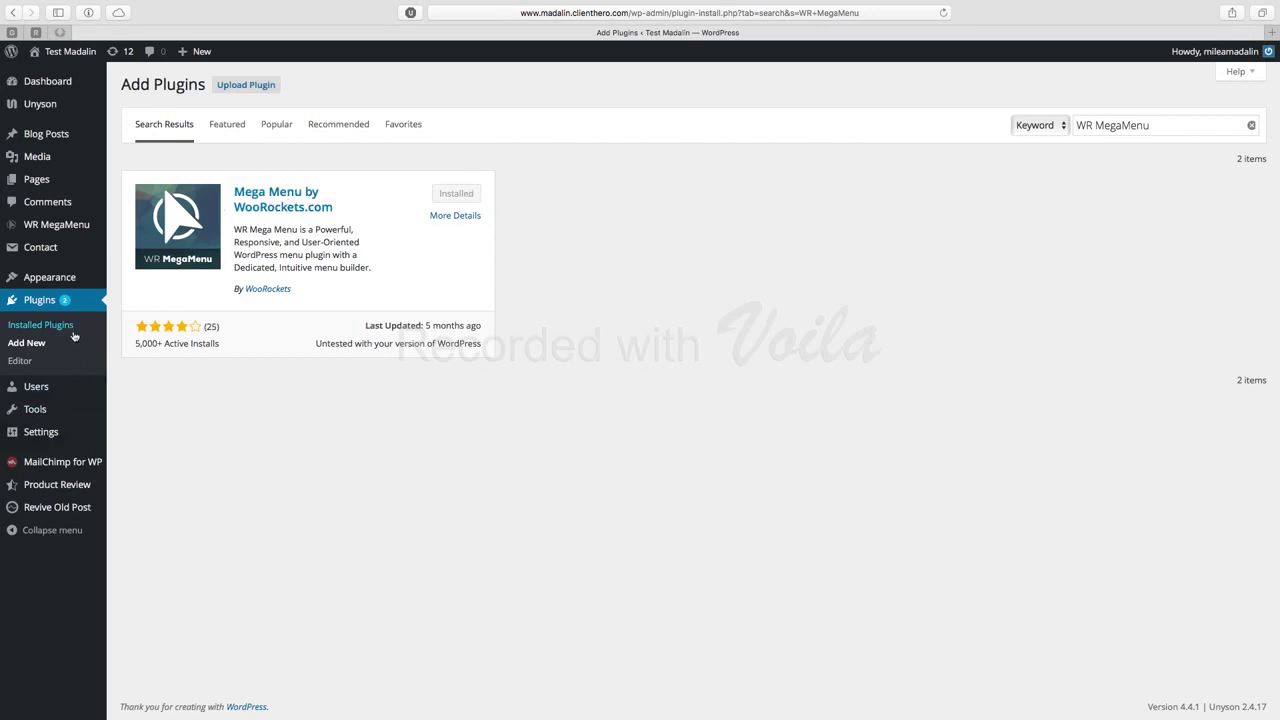
Step: Create a new WR MegaMenu profile titled "Zerif Demo"
{"action": "mouse_move", "coordinate": [65, 226]}
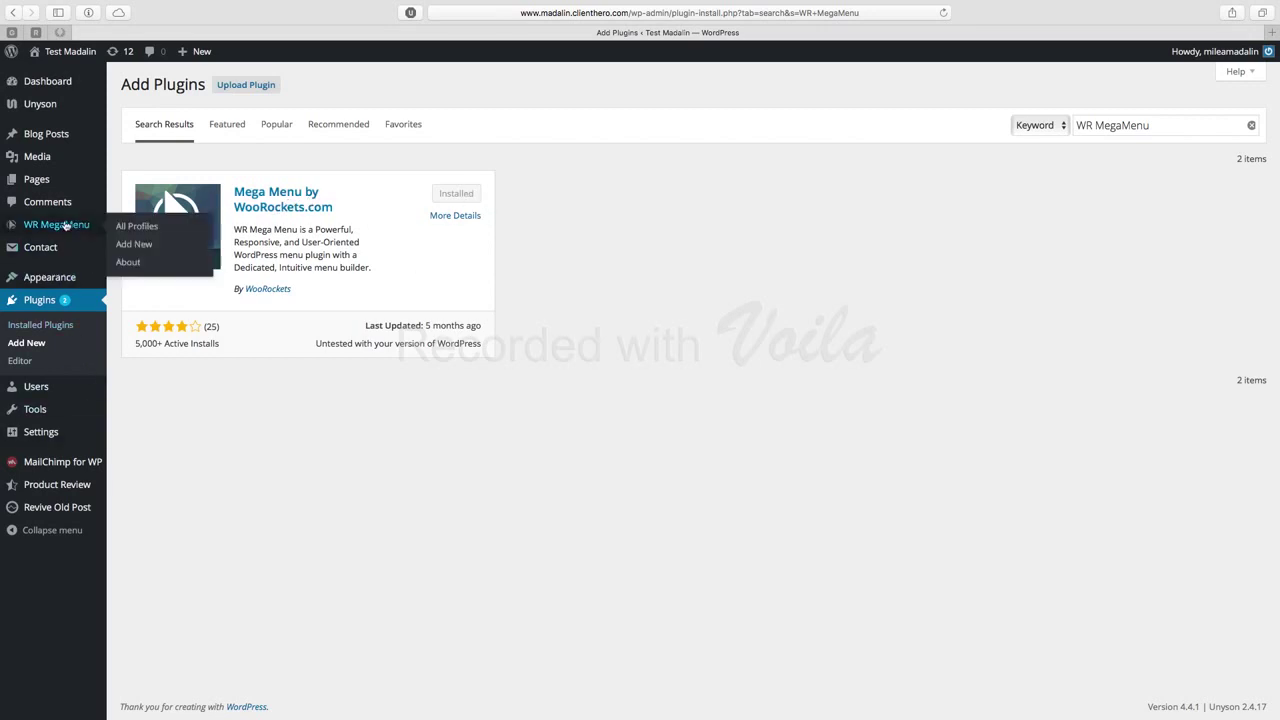
{"action": "left_click", "coordinate": [130, 245]}
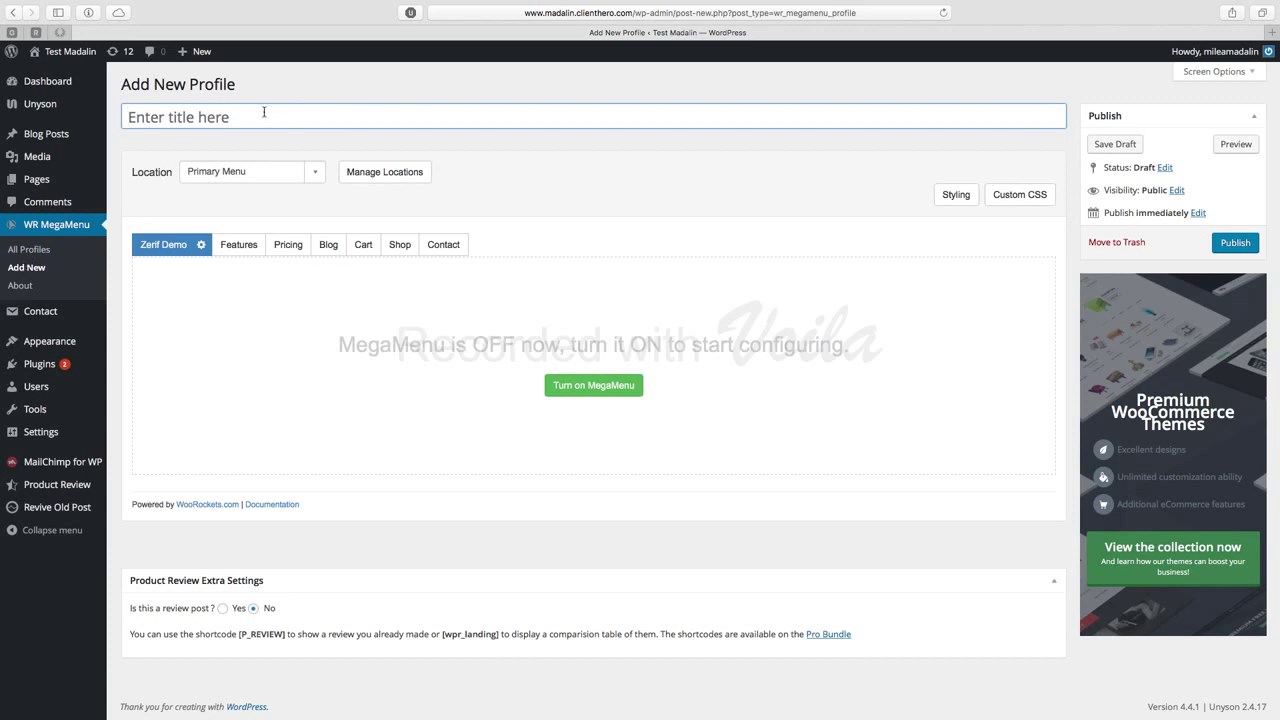
{"action": "type", "text": "Zerif Demo"}
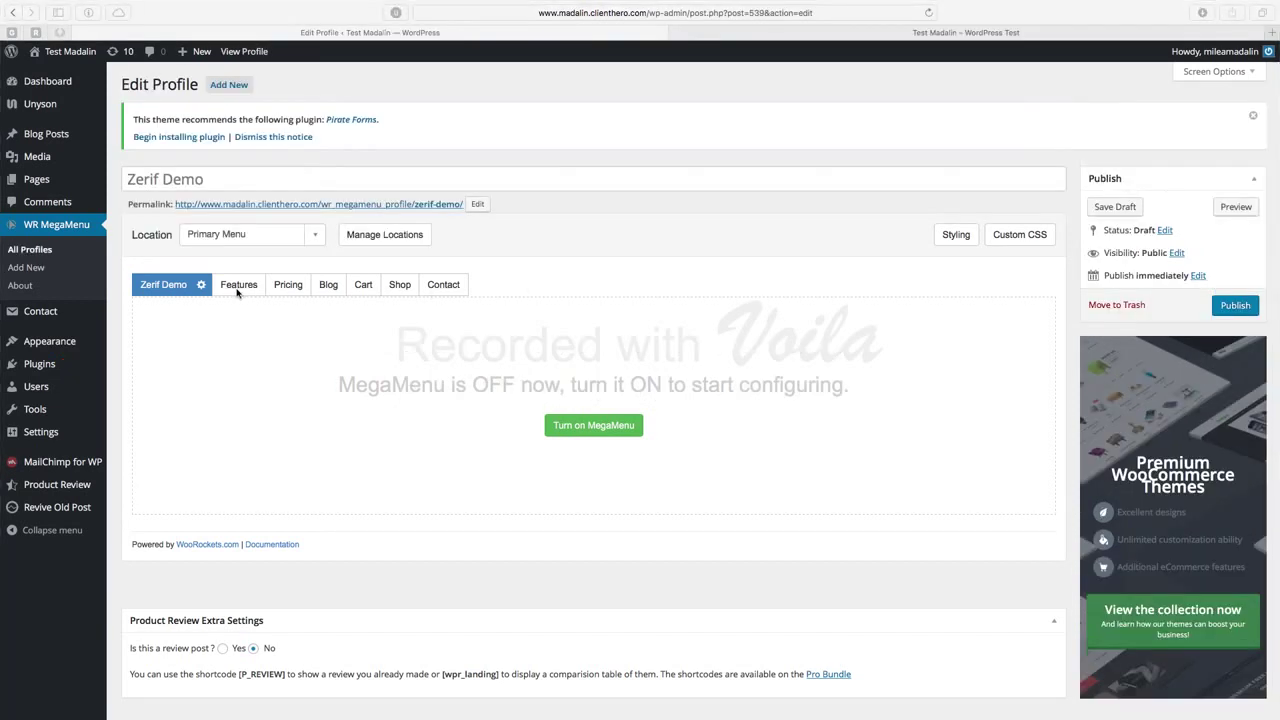
Step: Turn on MegaMenu for the Zerif Demo menu item and add an Image element to its row
{"action": "left_click", "coordinate": [592, 428]}
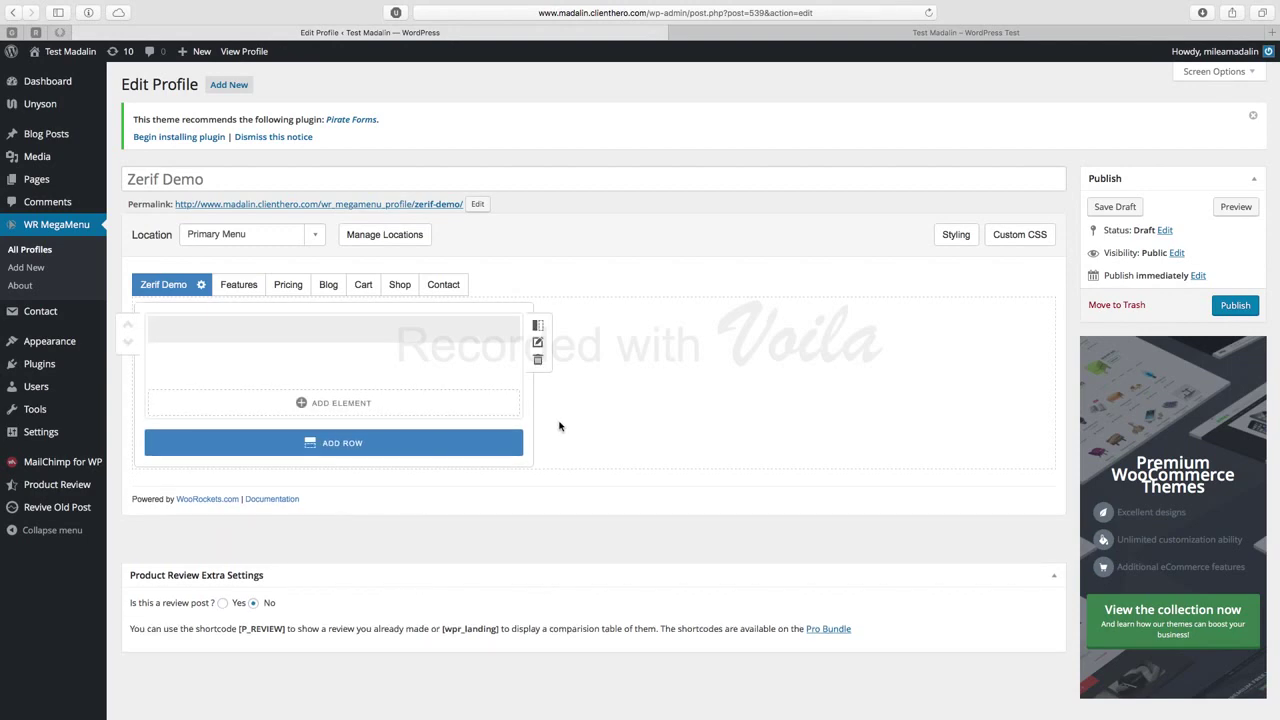
{"action": "left_click", "coordinate": [417, 402]}
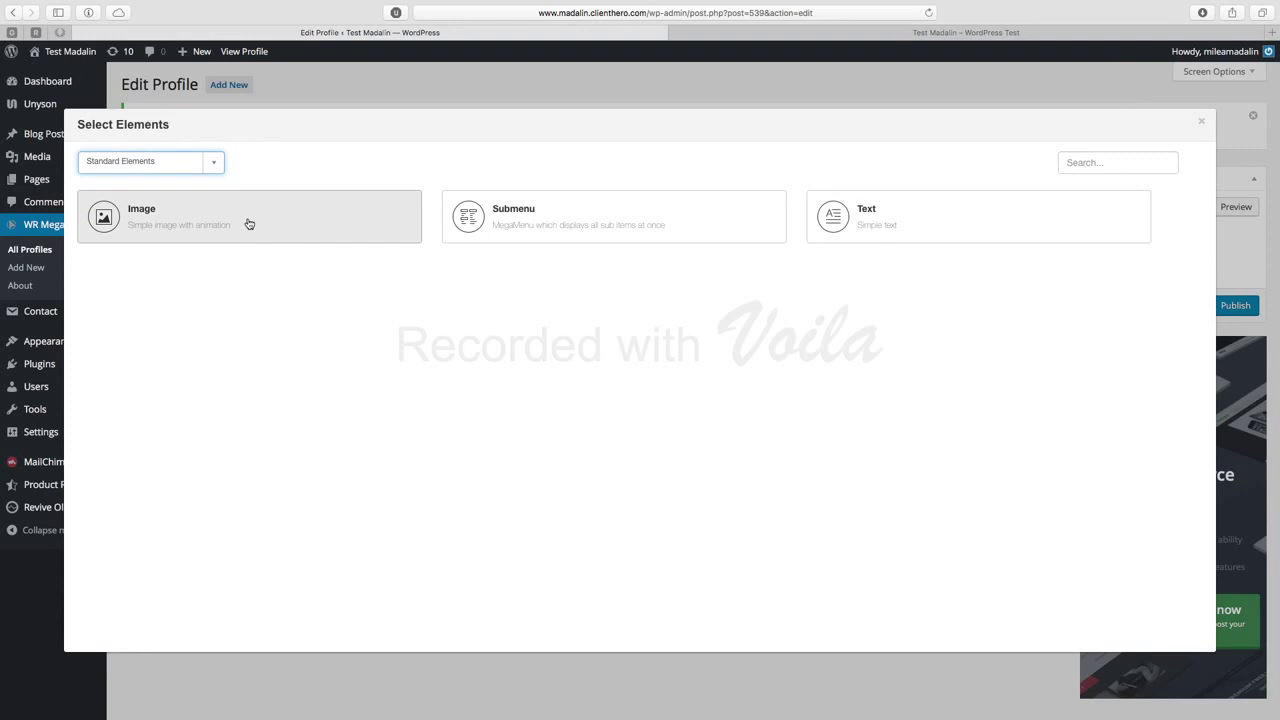
{"action": "left_click", "coordinate": [247, 219]}
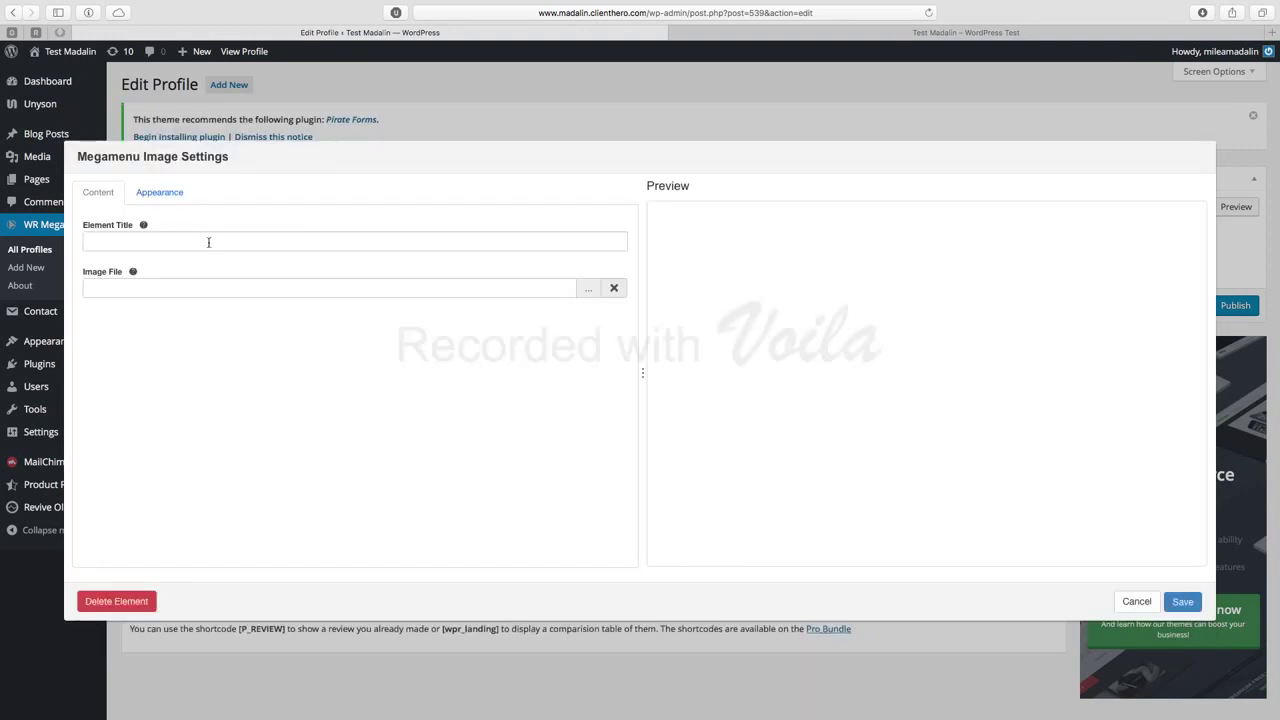
Step: Use the Rayman Origins picture from the media library as the element's image and caption it "Demo 1"
{"action": "left_click", "coordinate": [209, 242]}
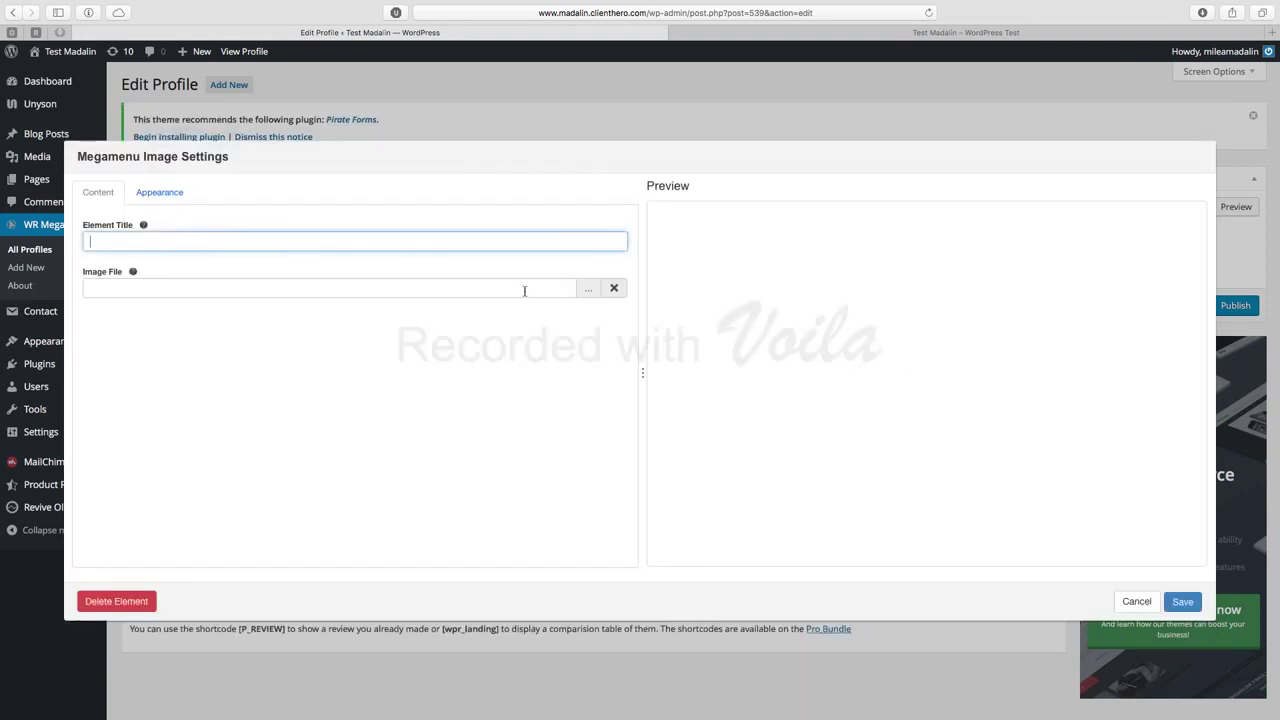
{"action": "left_click", "coordinate": [588, 288]}
{"action": "left_click", "coordinate": [224, 222]}
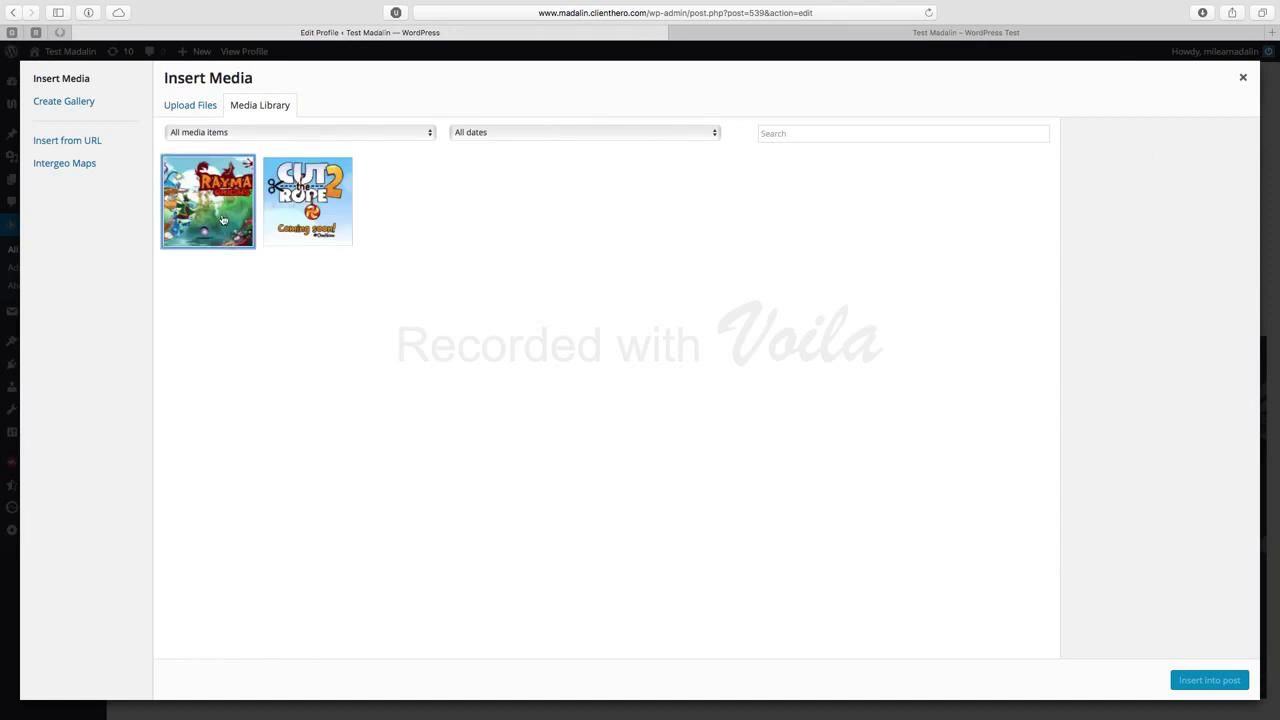
{"action": "left_click", "coordinate": [1207, 681]}
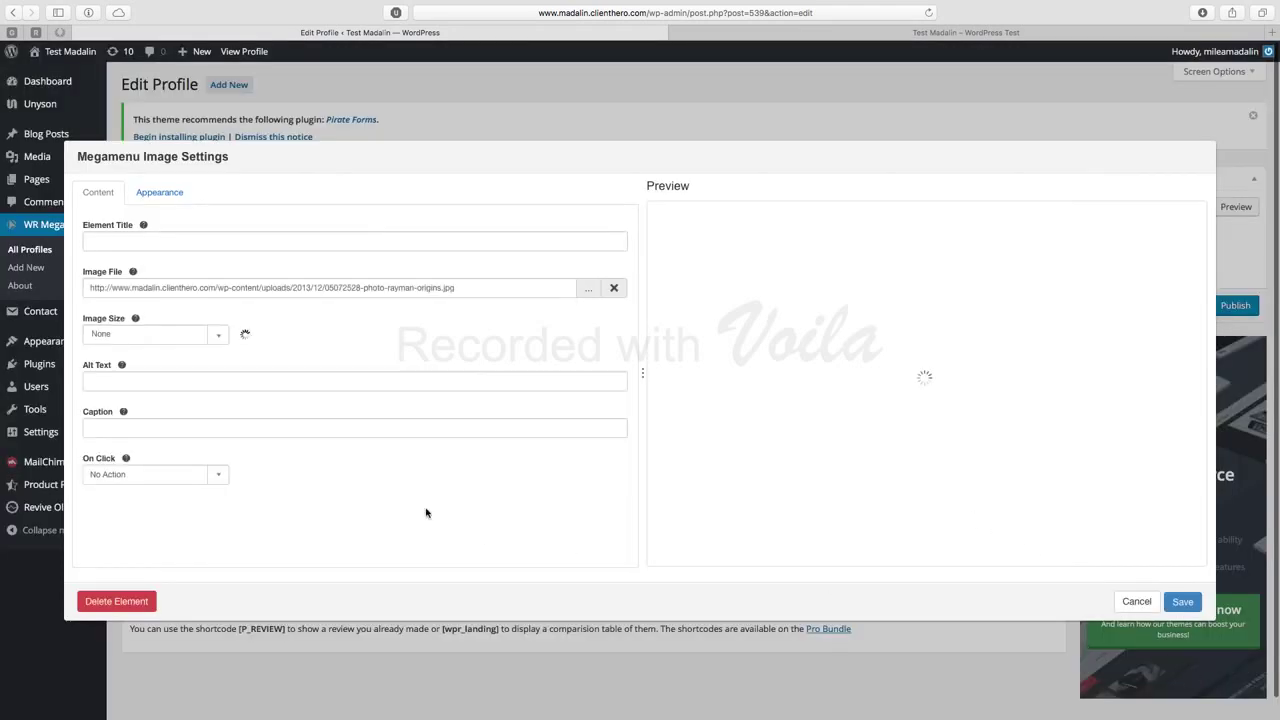
{"action": "left_click", "coordinate": [198, 431]}
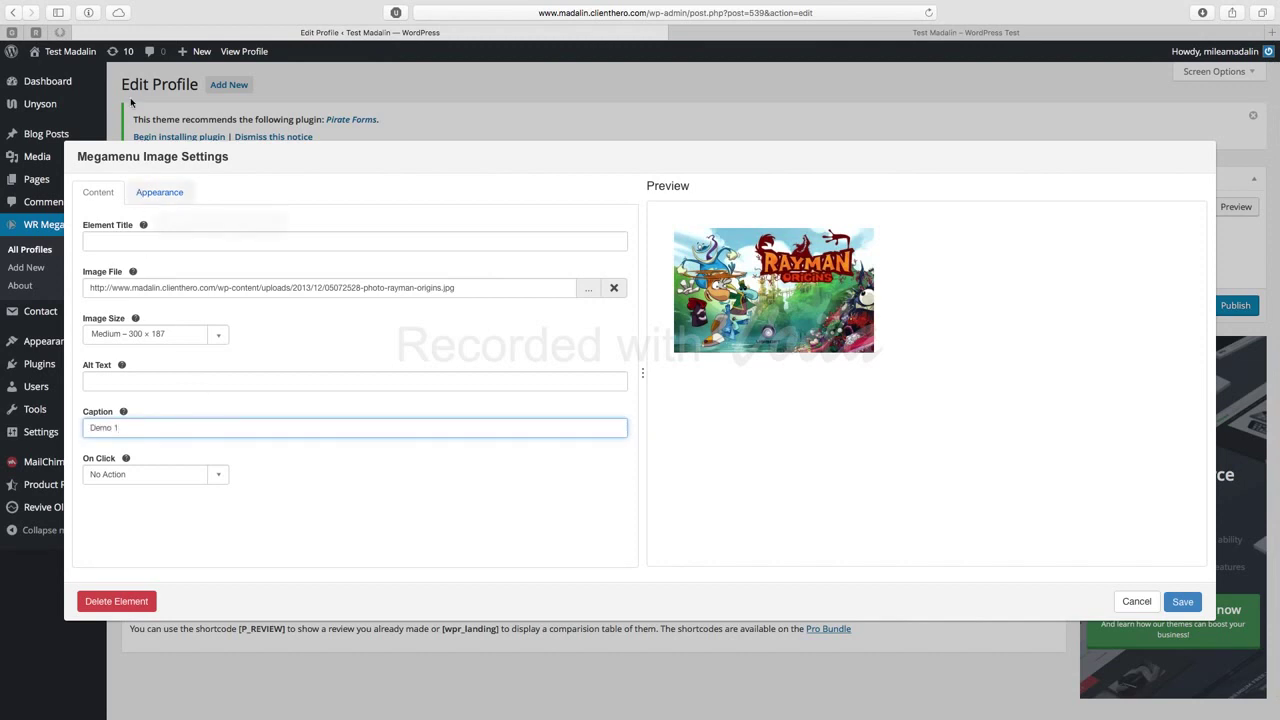
Step: Try the Rounded and Circle container styles on the image, and return it to No Styling
{"action": "left_click", "coordinate": [145, 195]}
{"action": "left_click", "coordinate": [176, 245]}
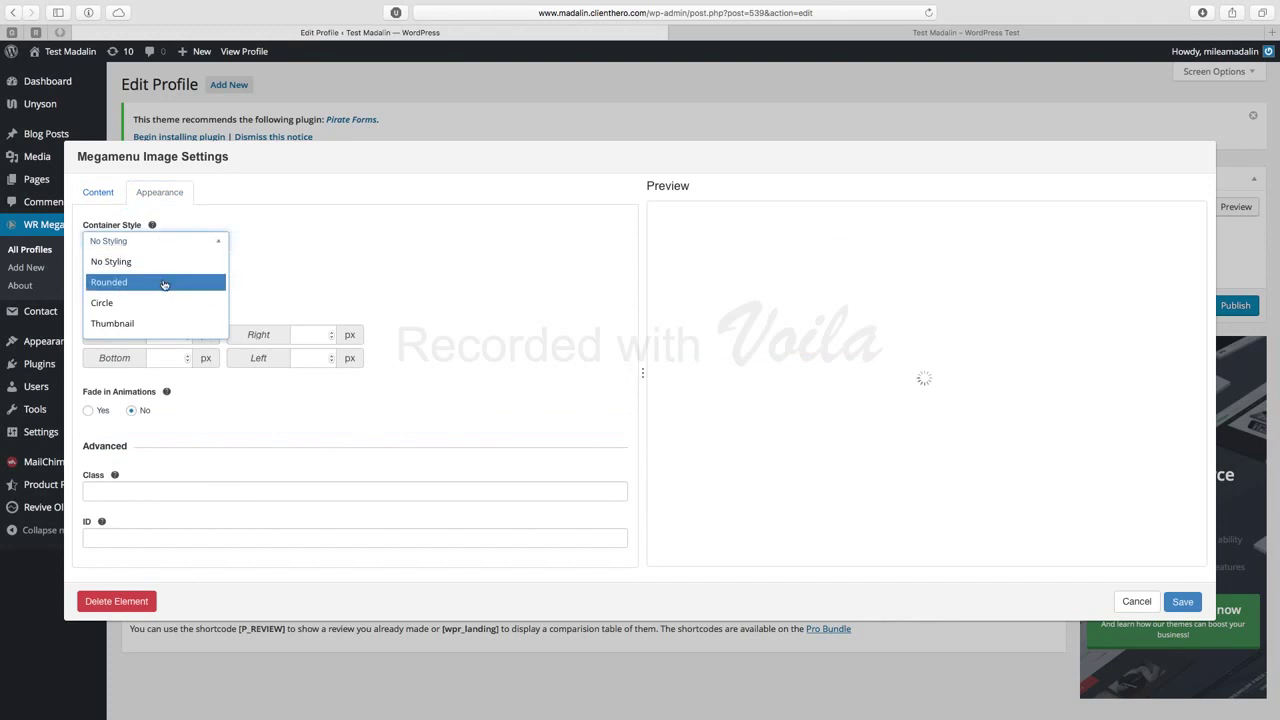
{"action": "left_click", "coordinate": [163, 284]}
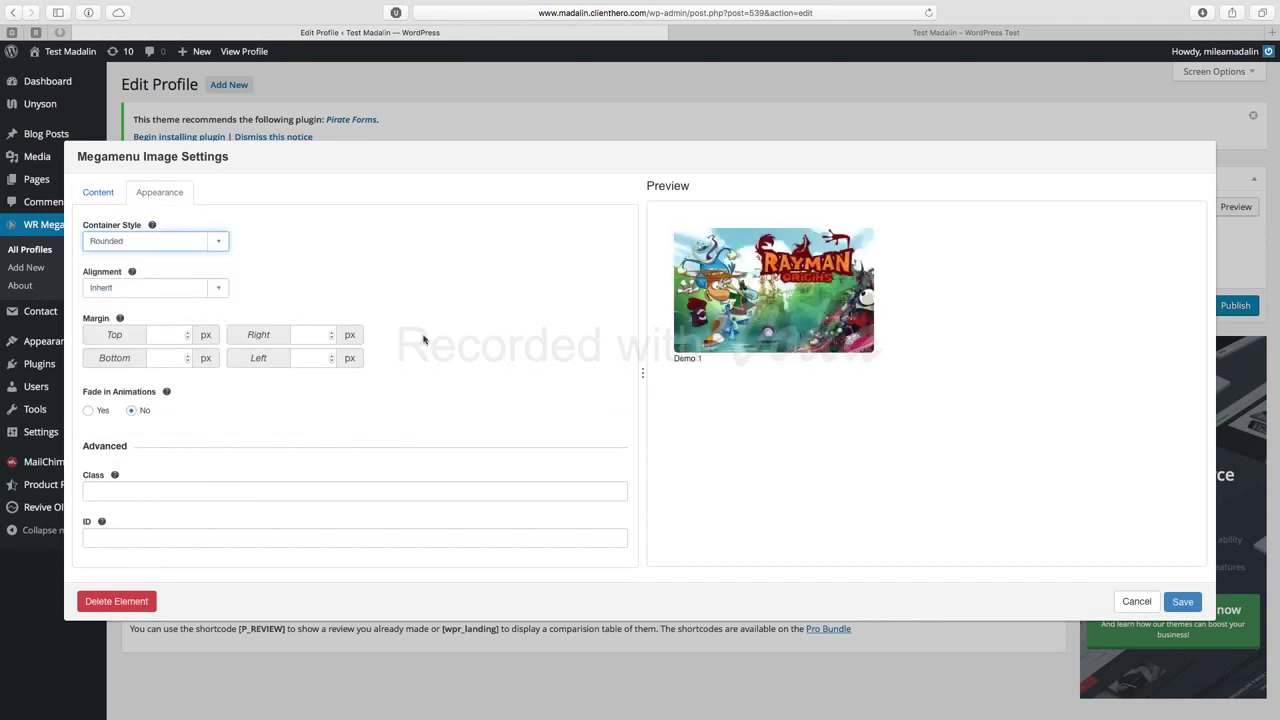
{"action": "left_click", "coordinate": [186, 243]}
{"action": "left_click", "coordinate": [165, 300]}
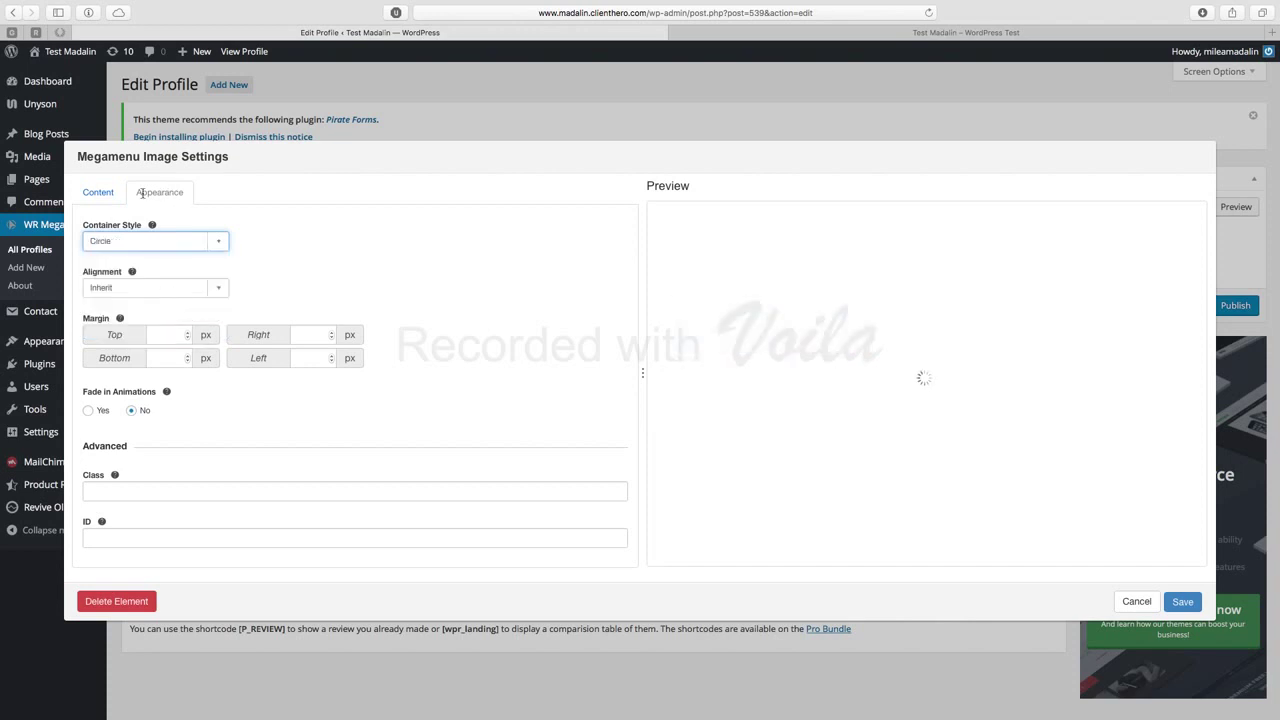
{"action": "left_click", "coordinate": [166, 244]}
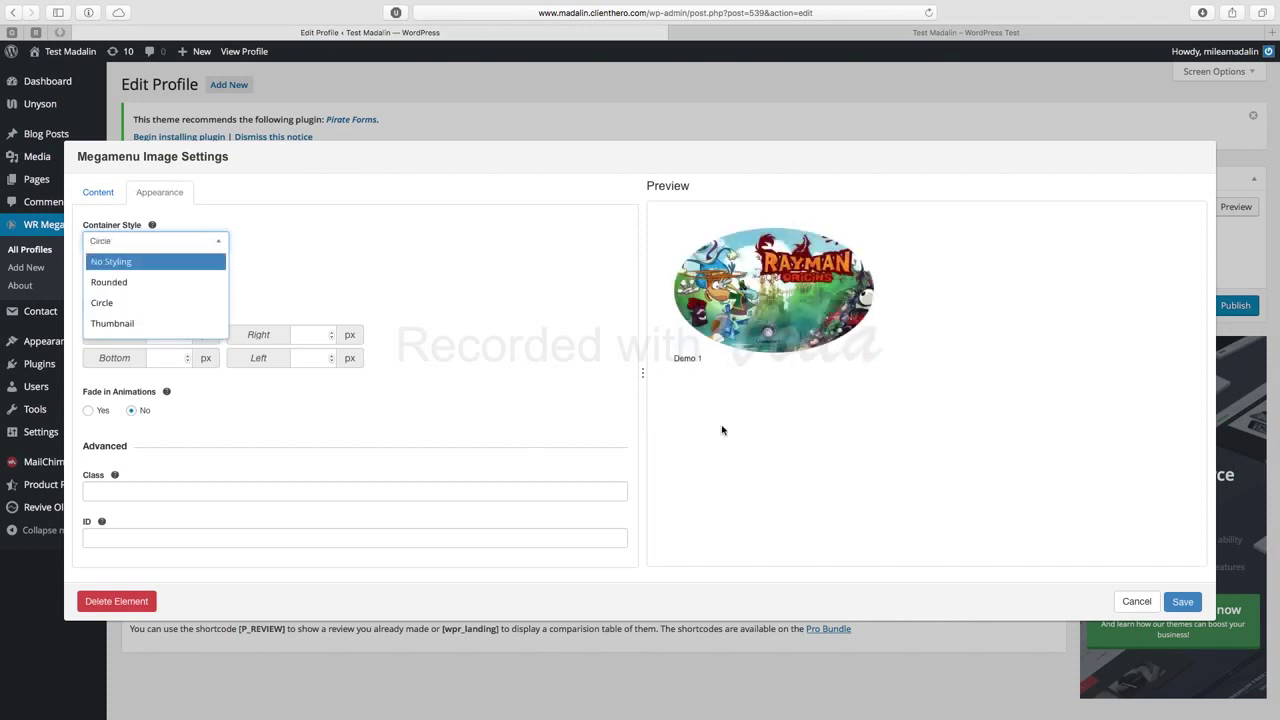
{"action": "left_click", "coordinate": [143, 262]}
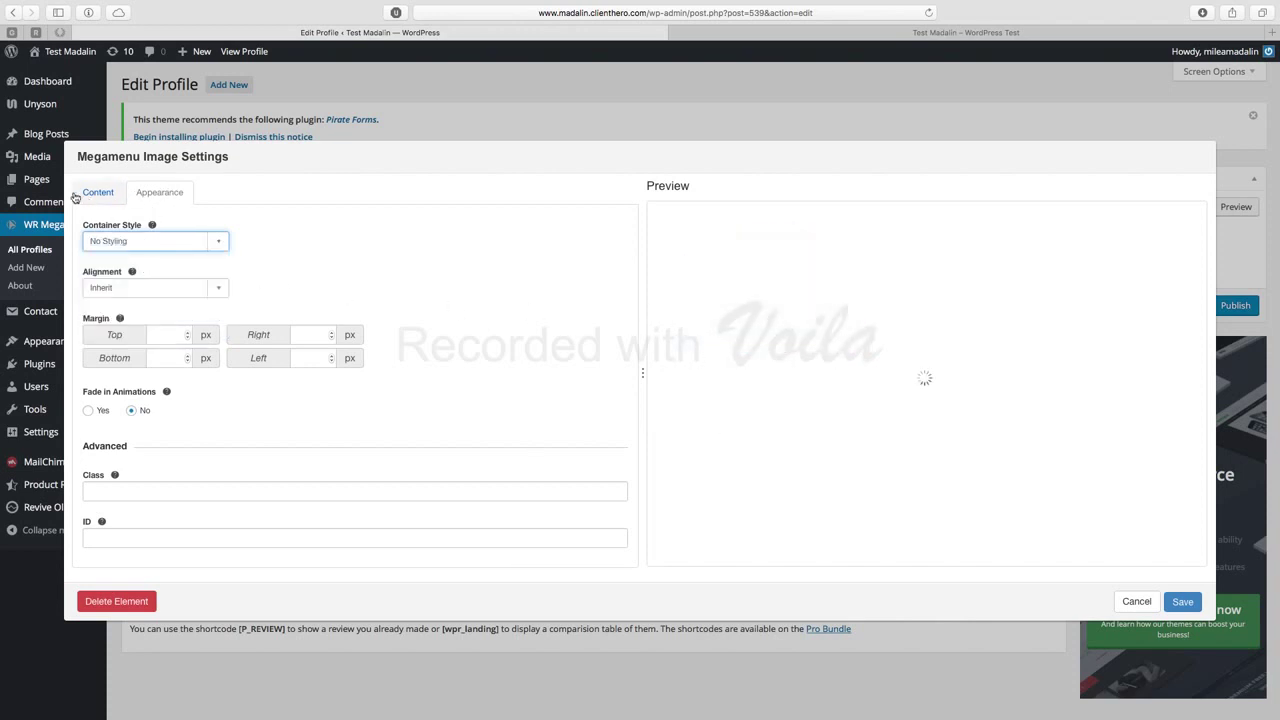
Step: Review the image's On Click options, keep No Action, and save the image element
{"action": "left_click", "coordinate": [95, 193]}
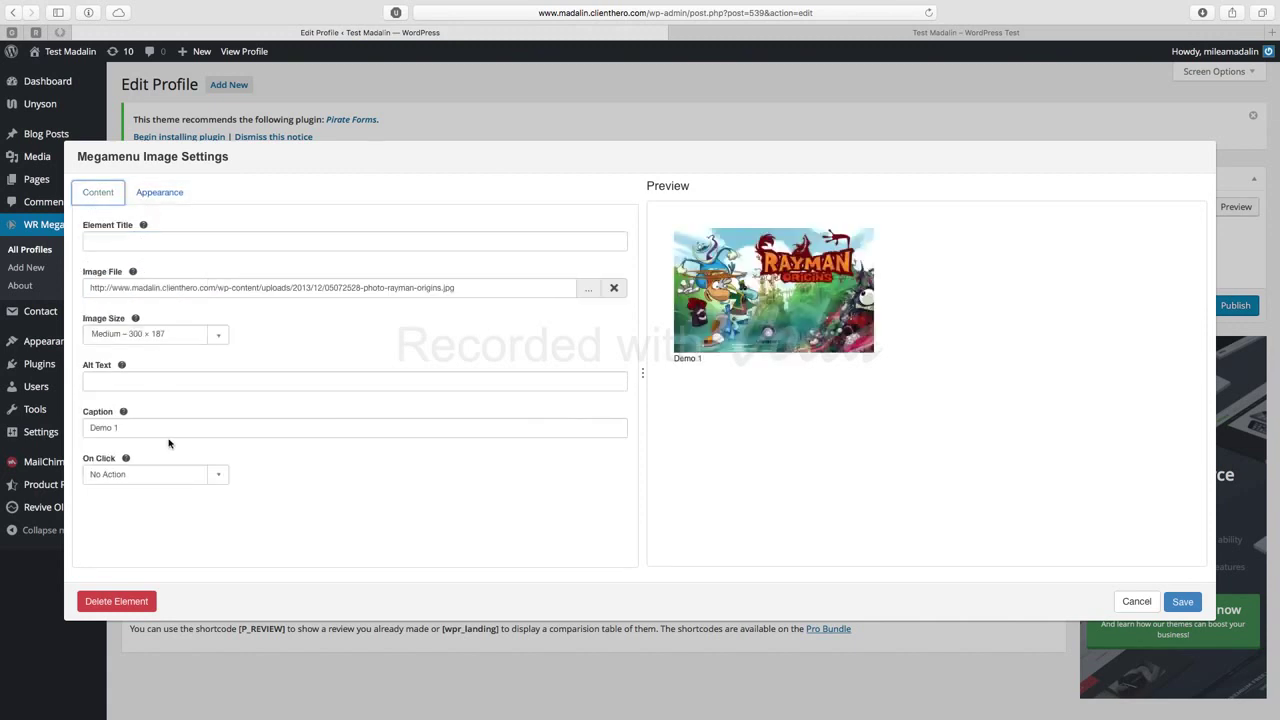
{"action": "left_click", "coordinate": [222, 477]}
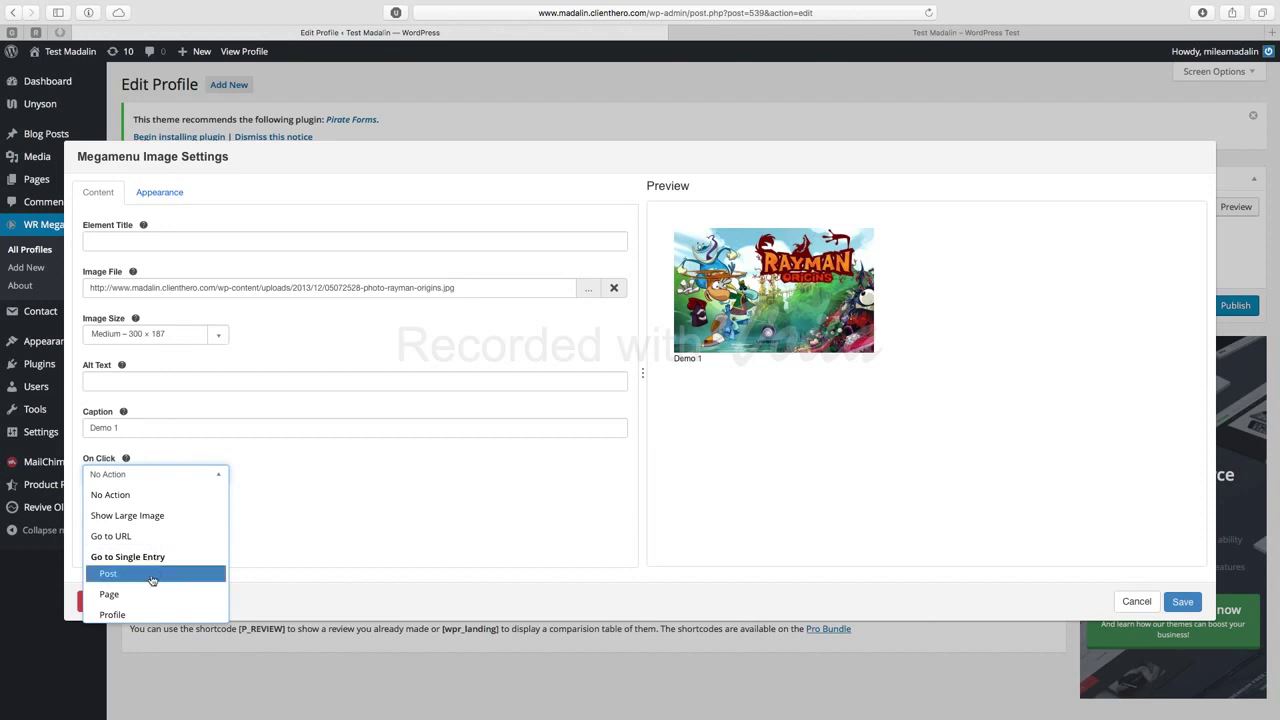
{"action": "left_click", "coordinate": [222, 474]}
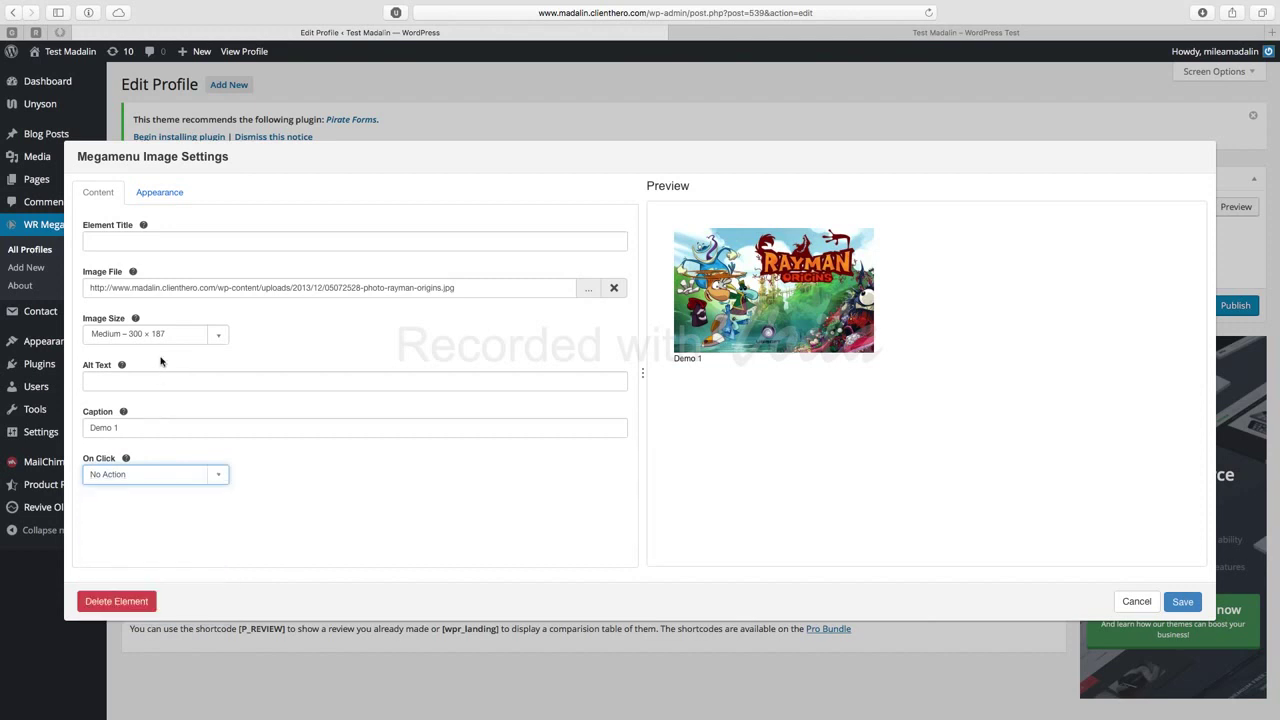
{"action": "left_click", "coordinate": [1180, 601]}
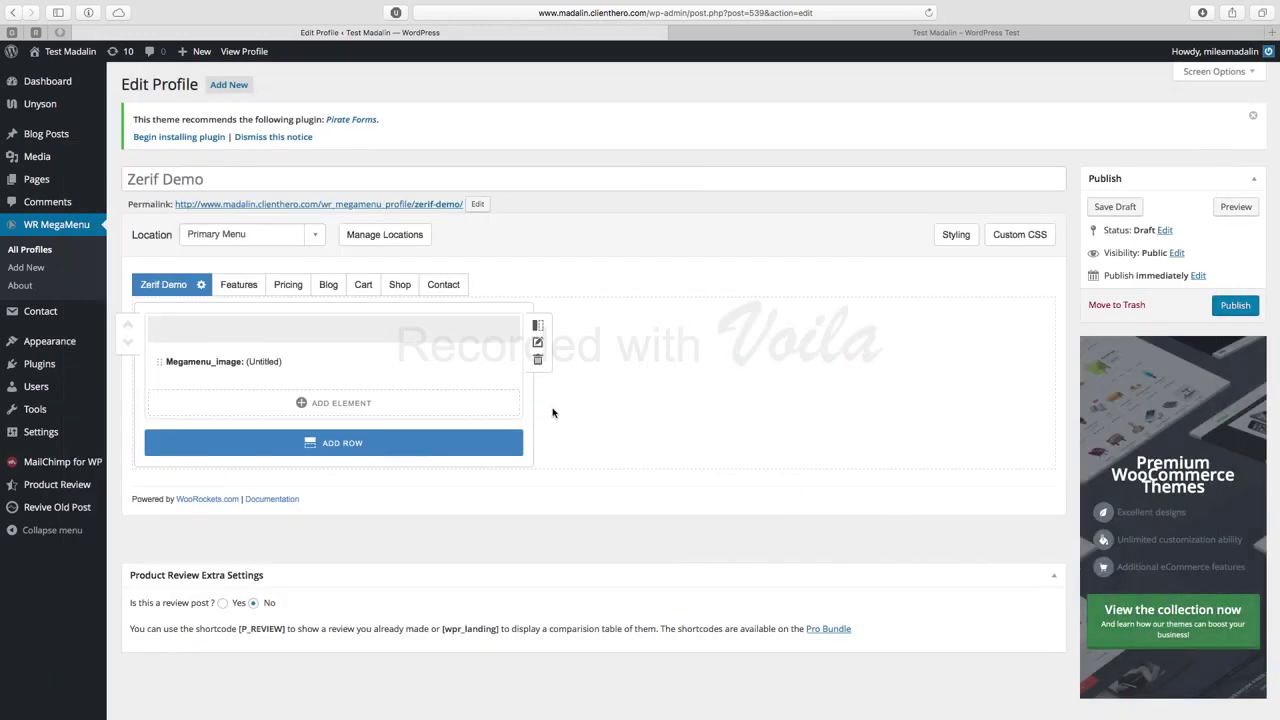
Step: Split the row into three columns and duplicate the image element twice in the first column
{"action": "left_click", "coordinate": [537, 325]}
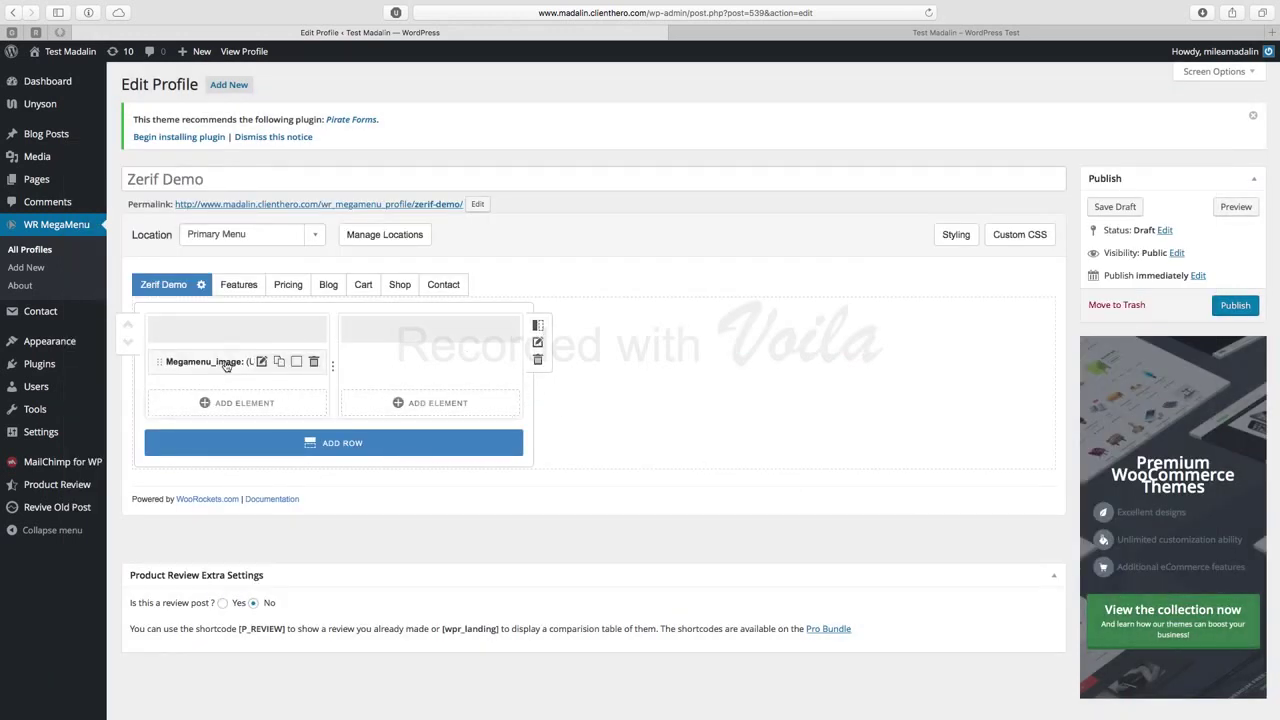
{"action": "left_click", "coordinate": [279, 362]}
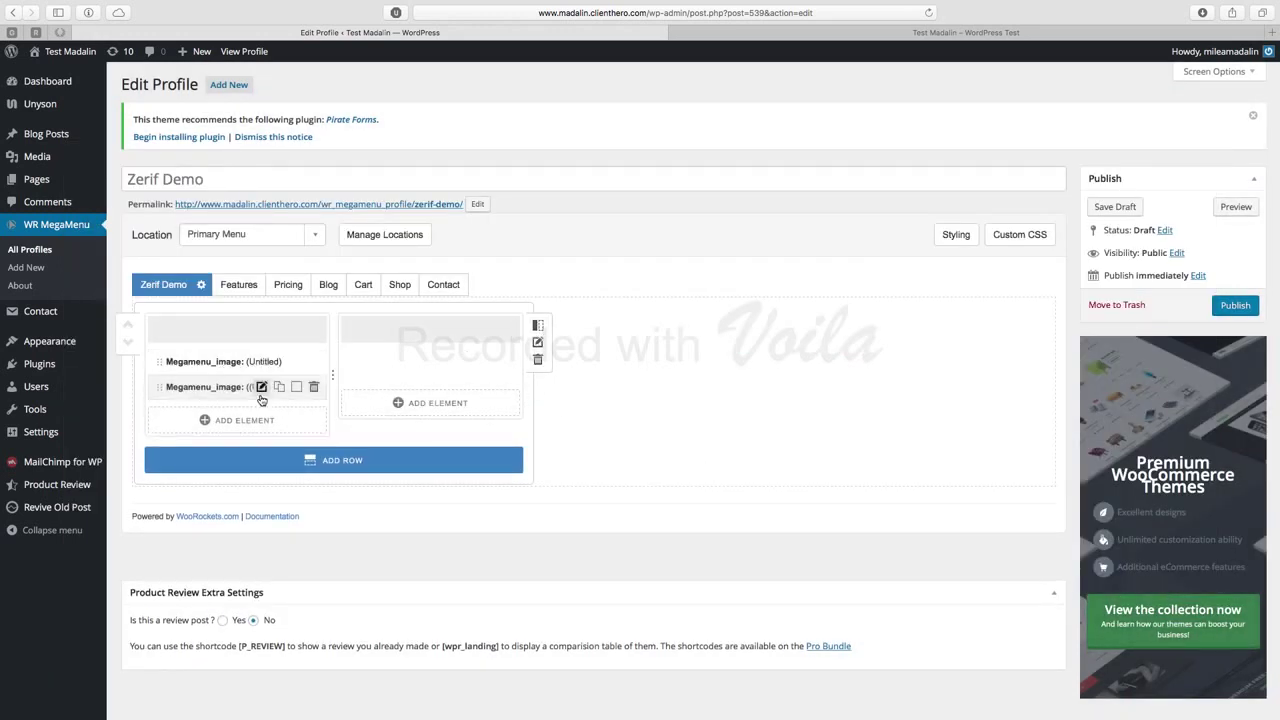
{"action": "left_click", "coordinate": [537, 325]}
{"action": "mouse_move", "coordinate": [214, 402]}
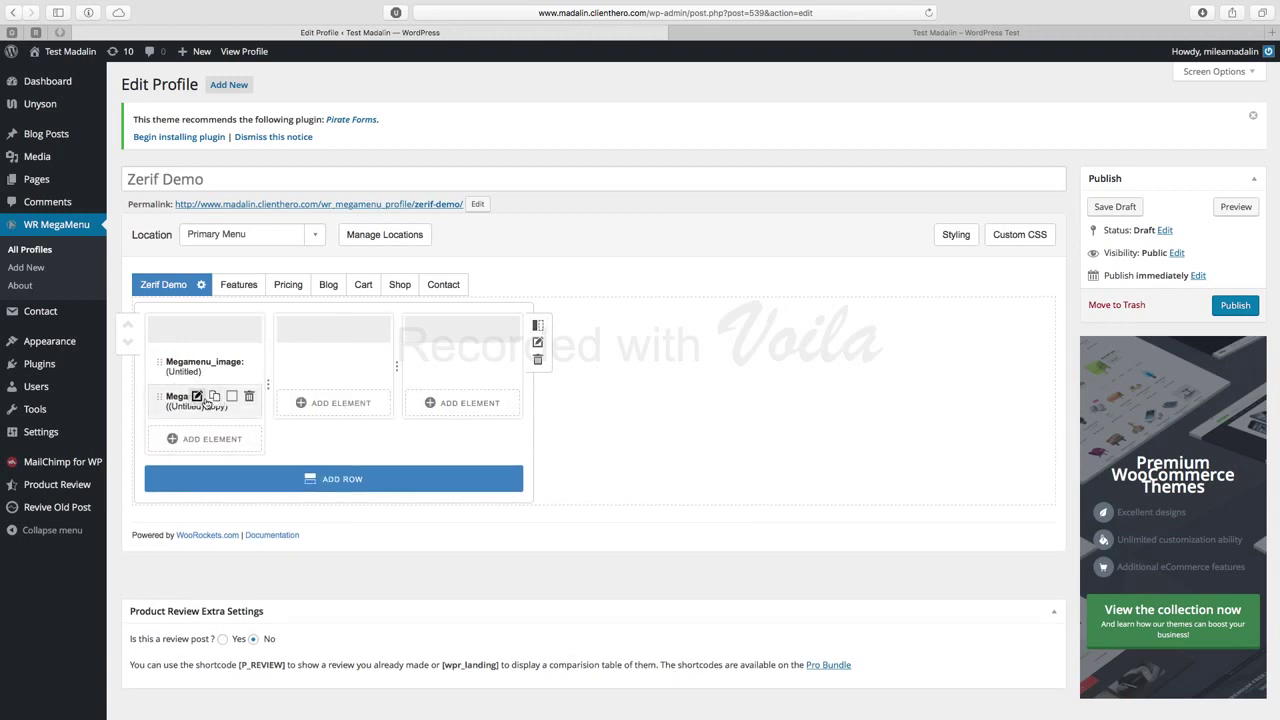
{"action": "left_click", "coordinate": [214, 398]}
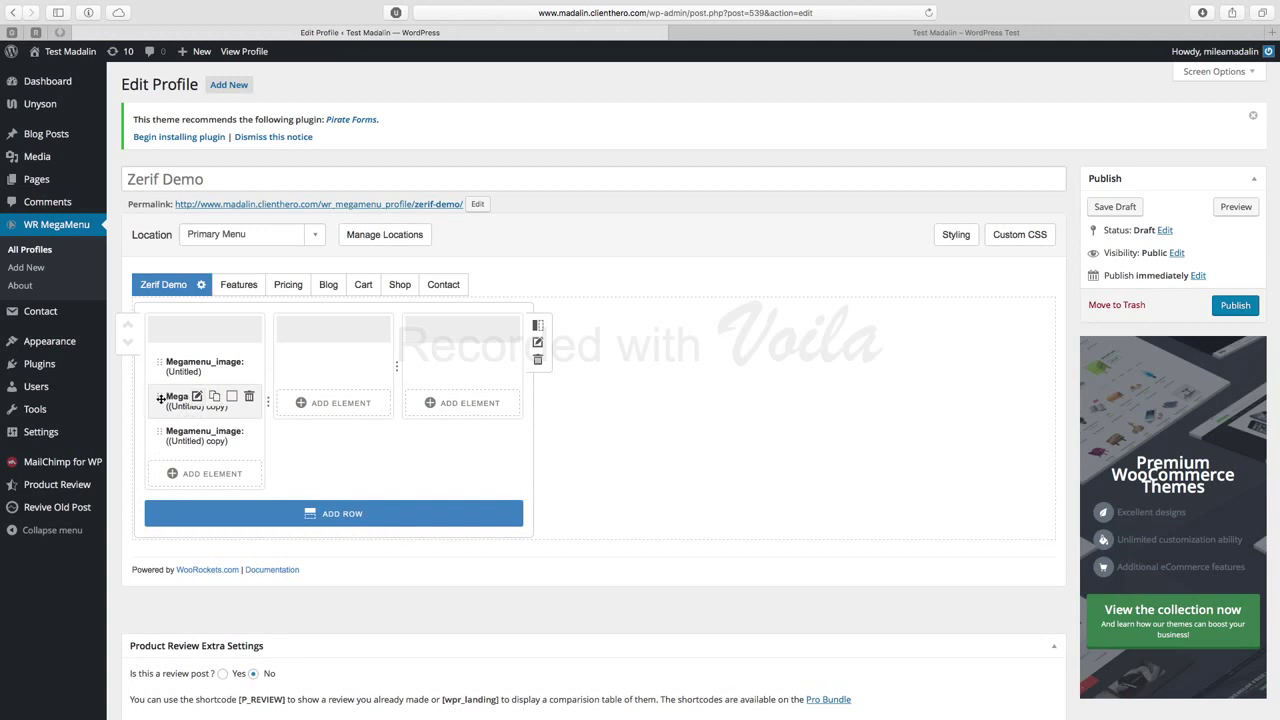
Step: Move one image copy into the second column and the other into the third column
{"action": "left_click_drag", "start_coordinate": [160, 397], "coordinate": [305, 354]}
{"action": "mouse_move", "coordinate": [162, 398]}
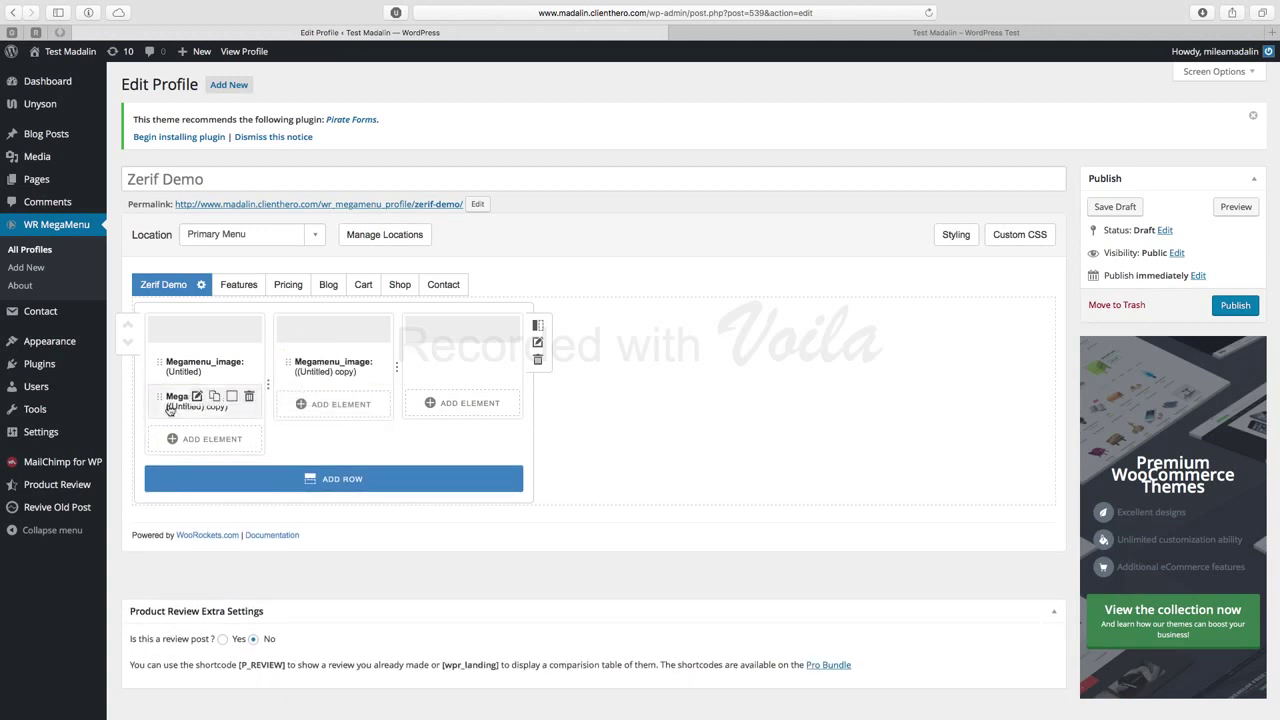
{"action": "left_click_drag", "start_coordinate": [160, 398], "coordinate": [425, 358]}
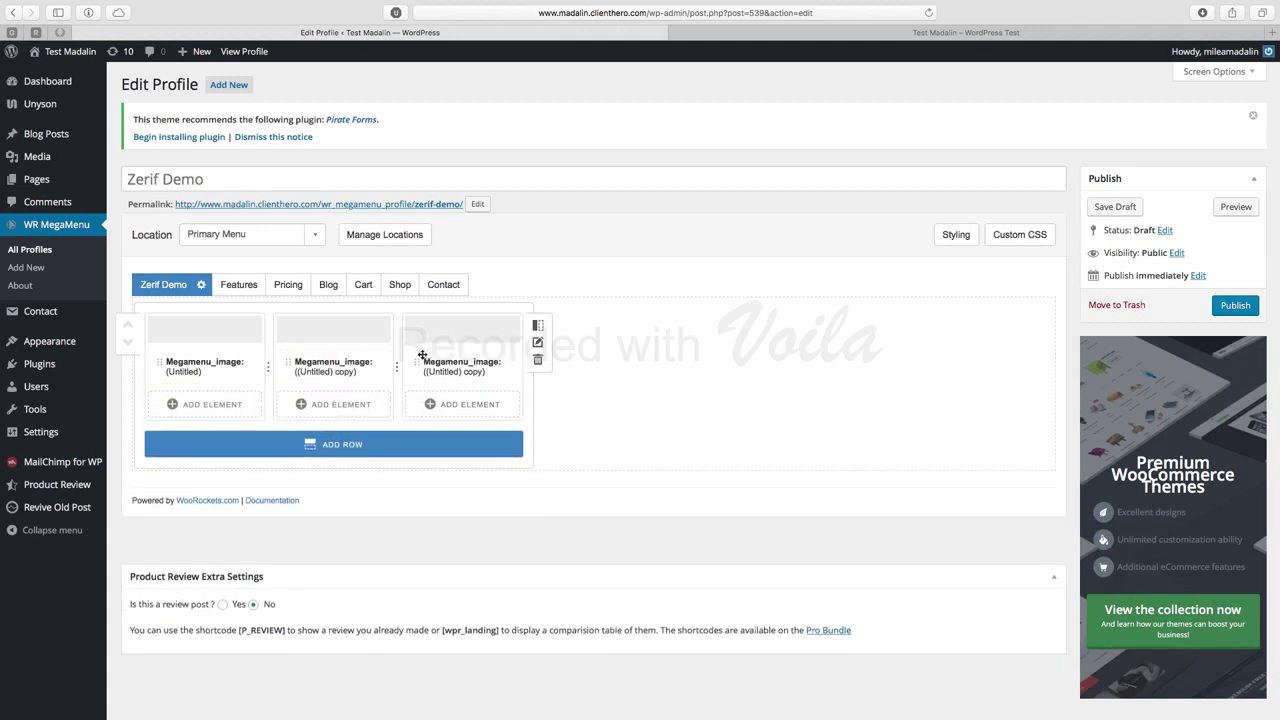
Step: Change the second column's image to cut-the-rope-2.png at Medium – 300 × 178, caption it "Demo 2", and save the element
{"action": "left_click", "coordinate": [325, 362]}
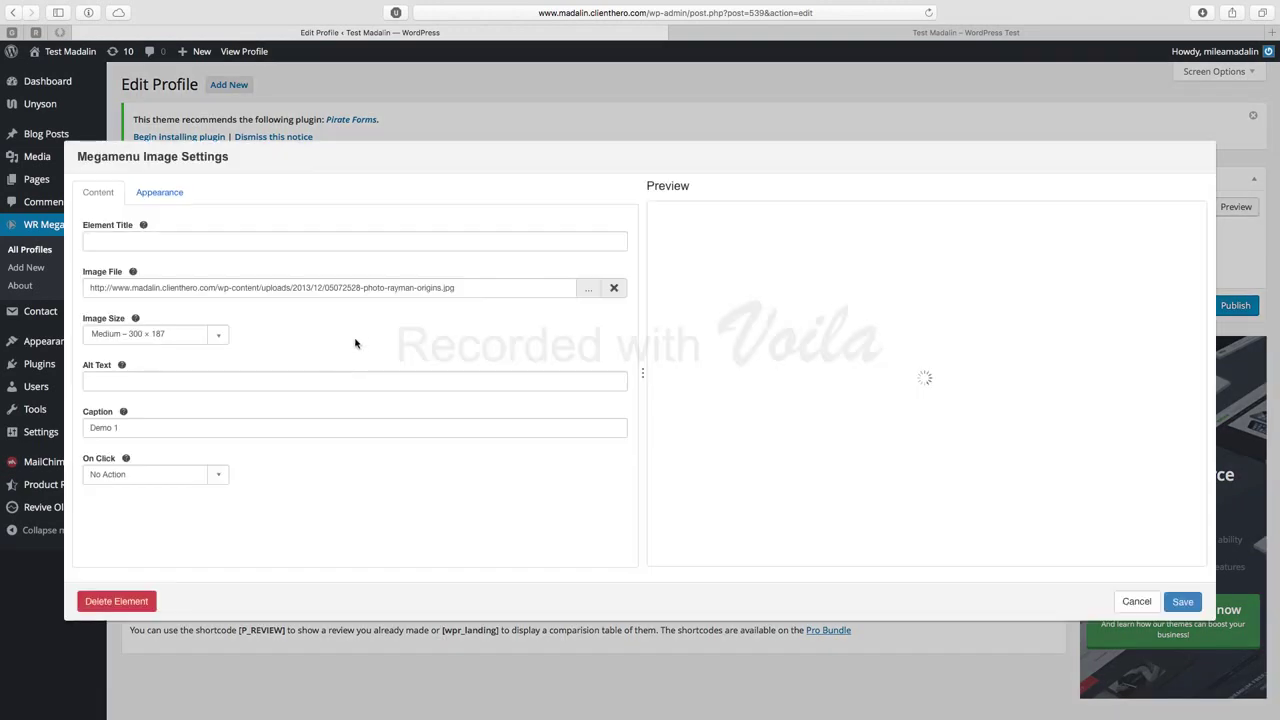
{"action": "left_click", "coordinate": [152, 433]}
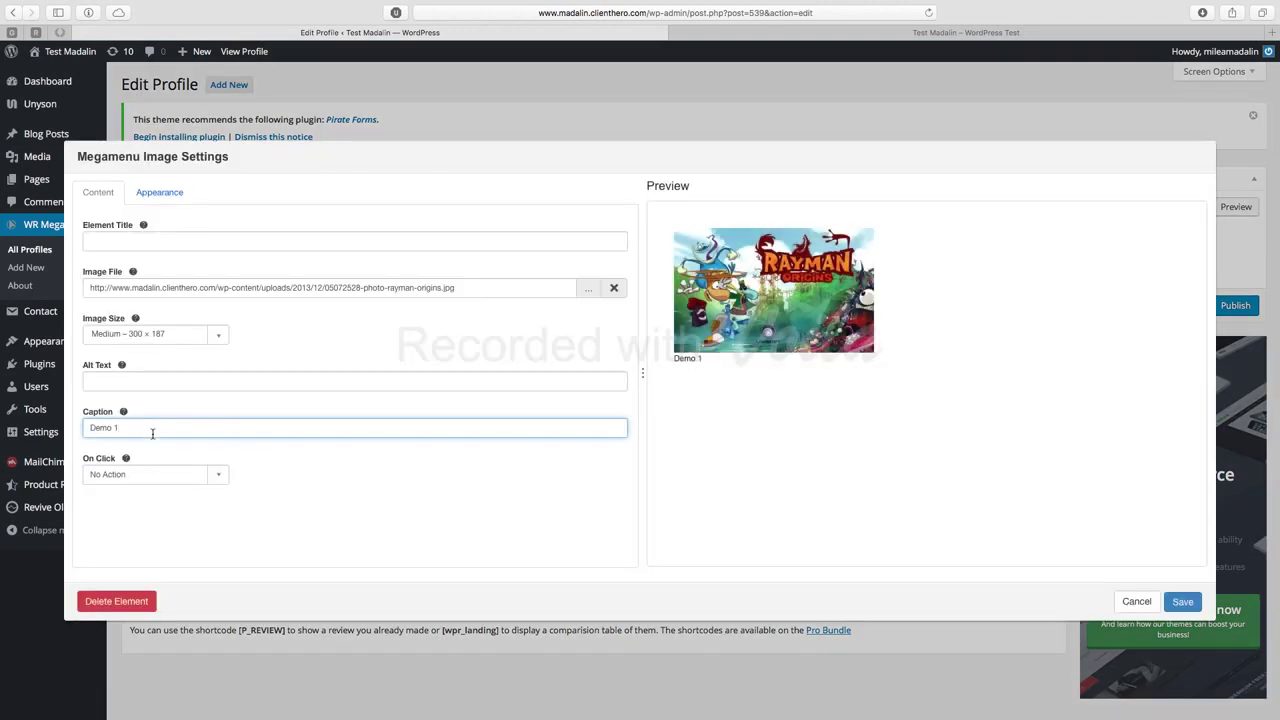
{"action": "left_click", "coordinate": [589, 288]}
{"action": "left_click", "coordinate": [296, 222]}
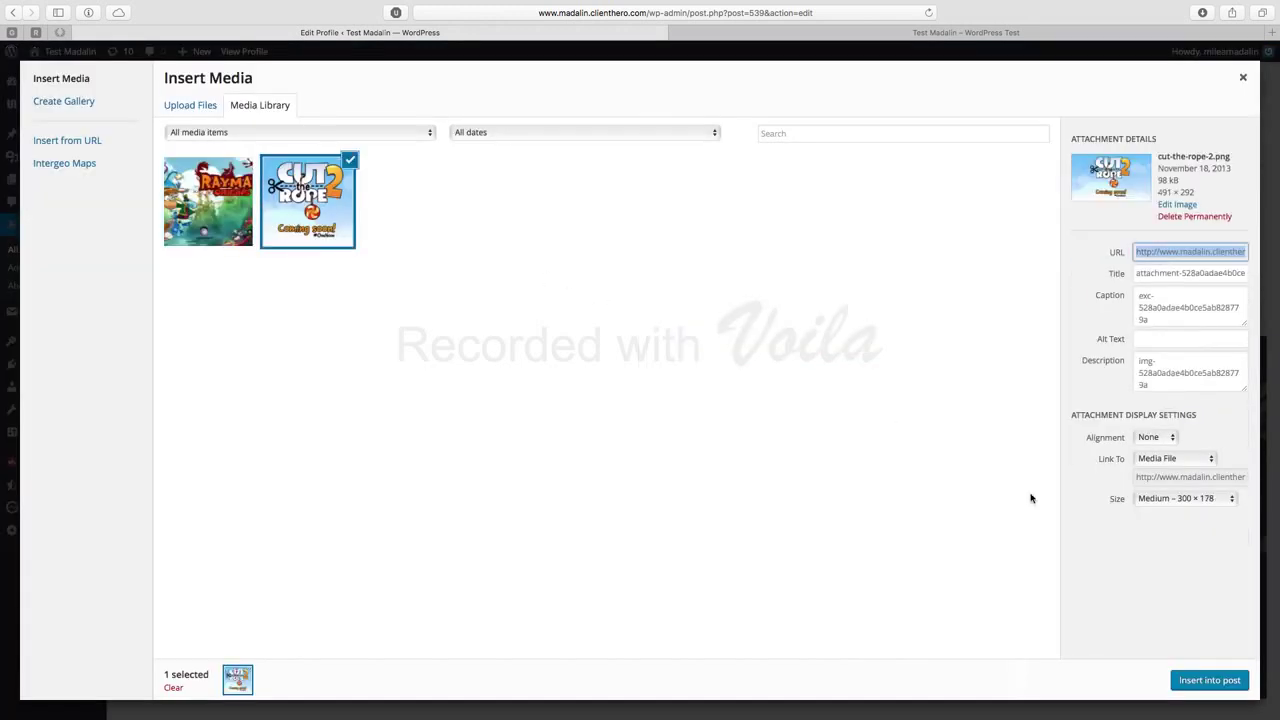
{"action": "left_click", "coordinate": [1209, 680]}
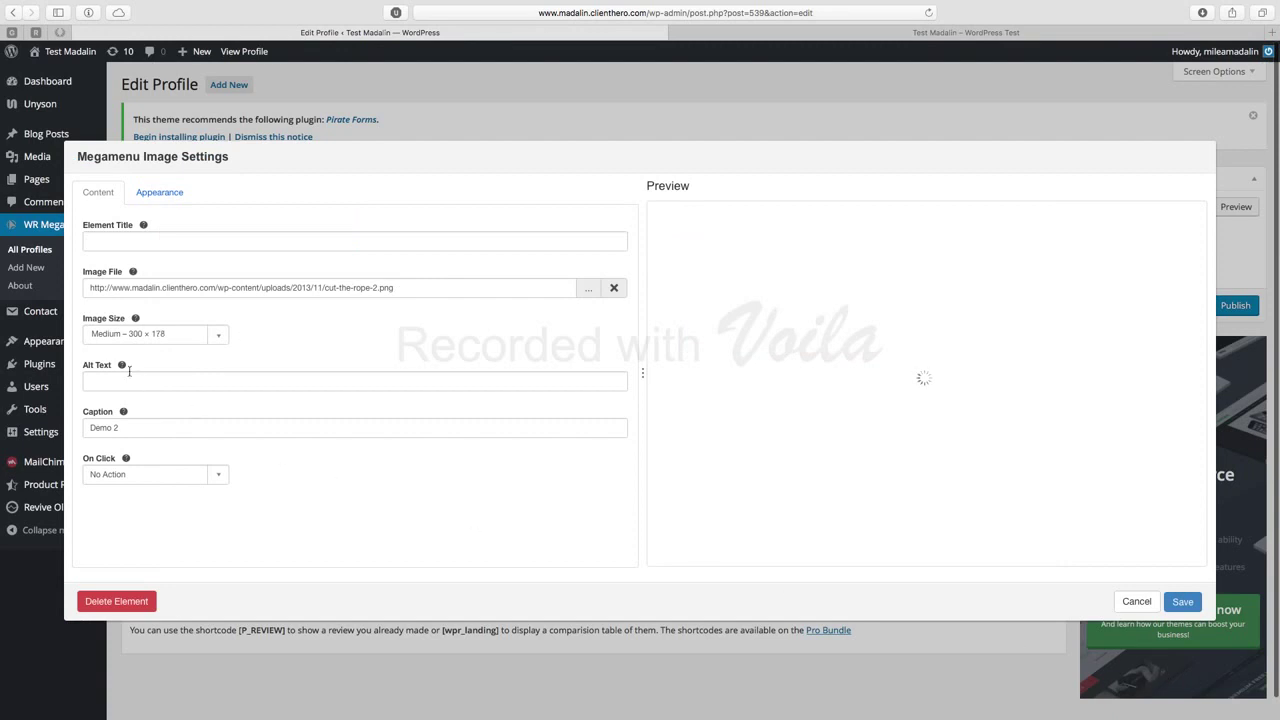
{"action": "left_click", "coordinate": [221, 338]}
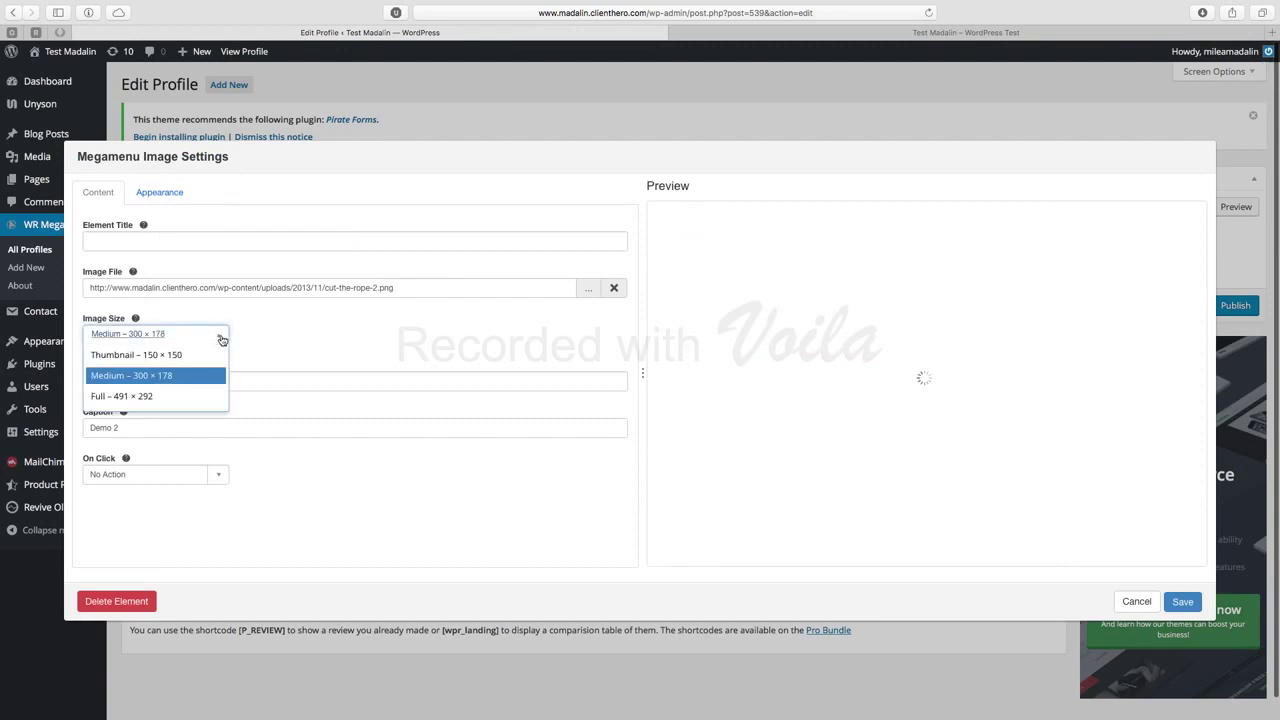
{"action": "left_click", "coordinate": [158, 376]}
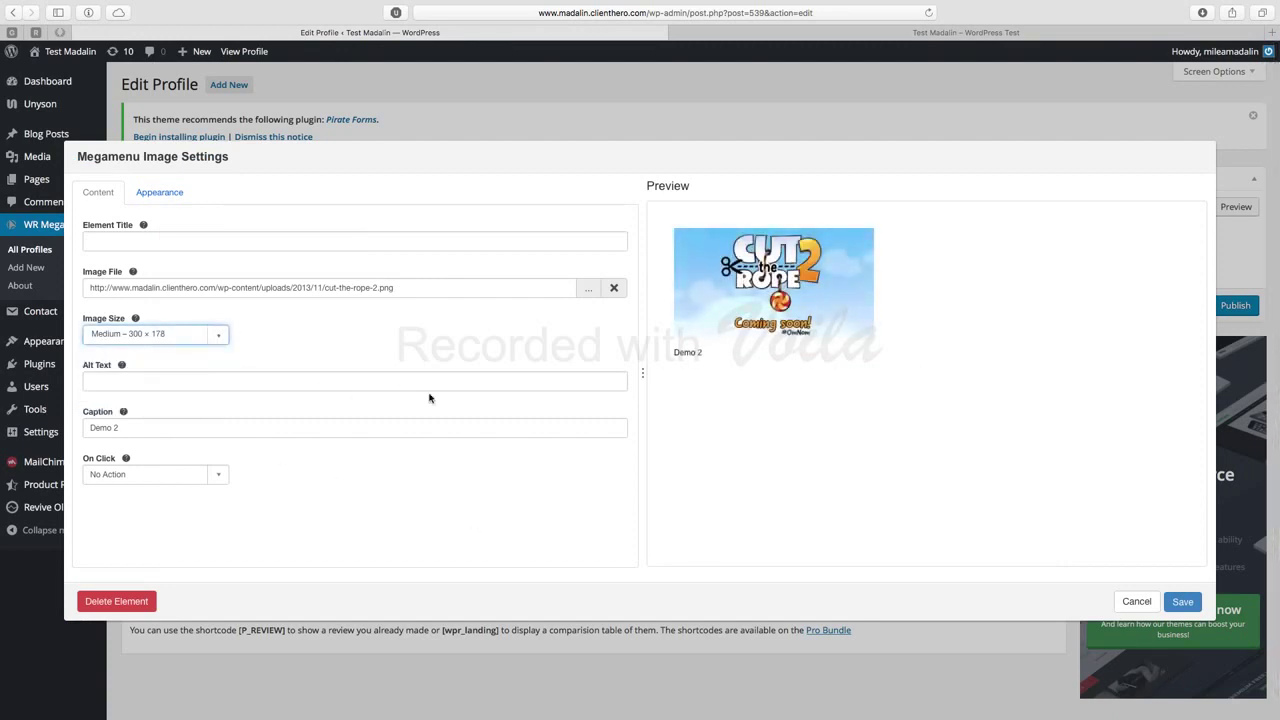
{"action": "left_click", "coordinate": [1180, 604]}
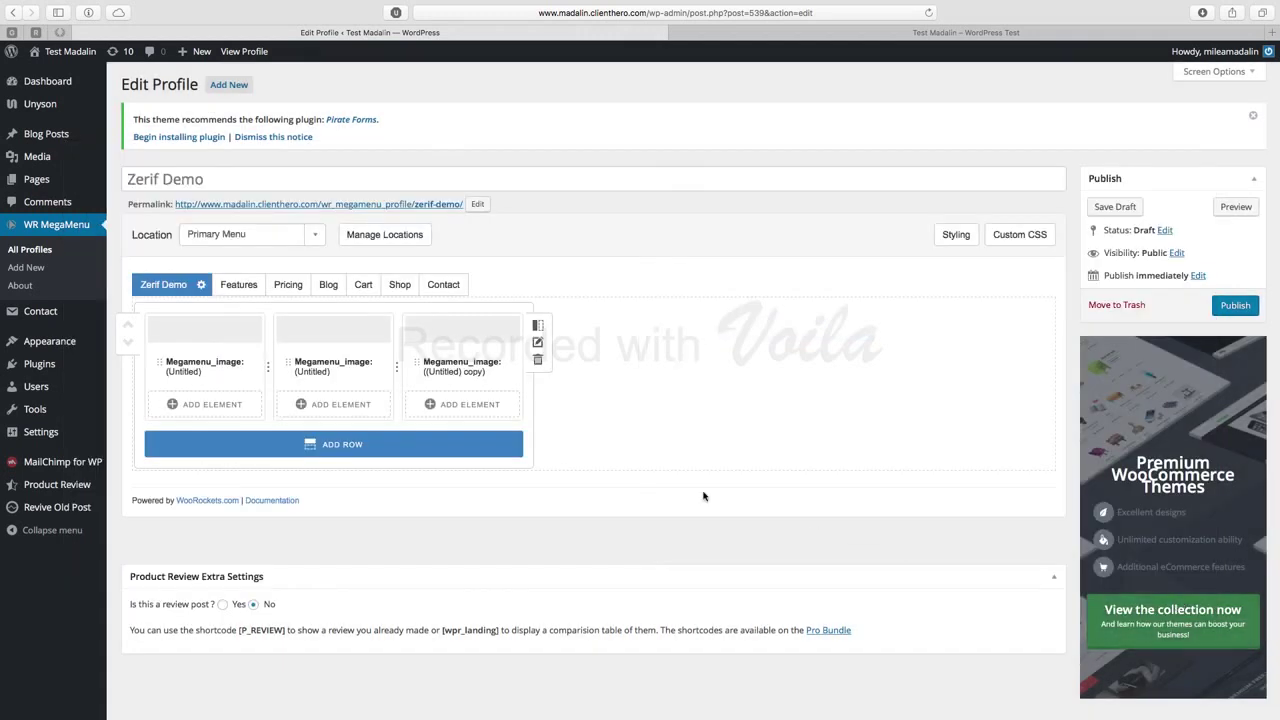
Step: Set the third column's image size to Medium – 300 × 187 and save the image element
{"action": "left_click", "coordinate": [453, 362]}
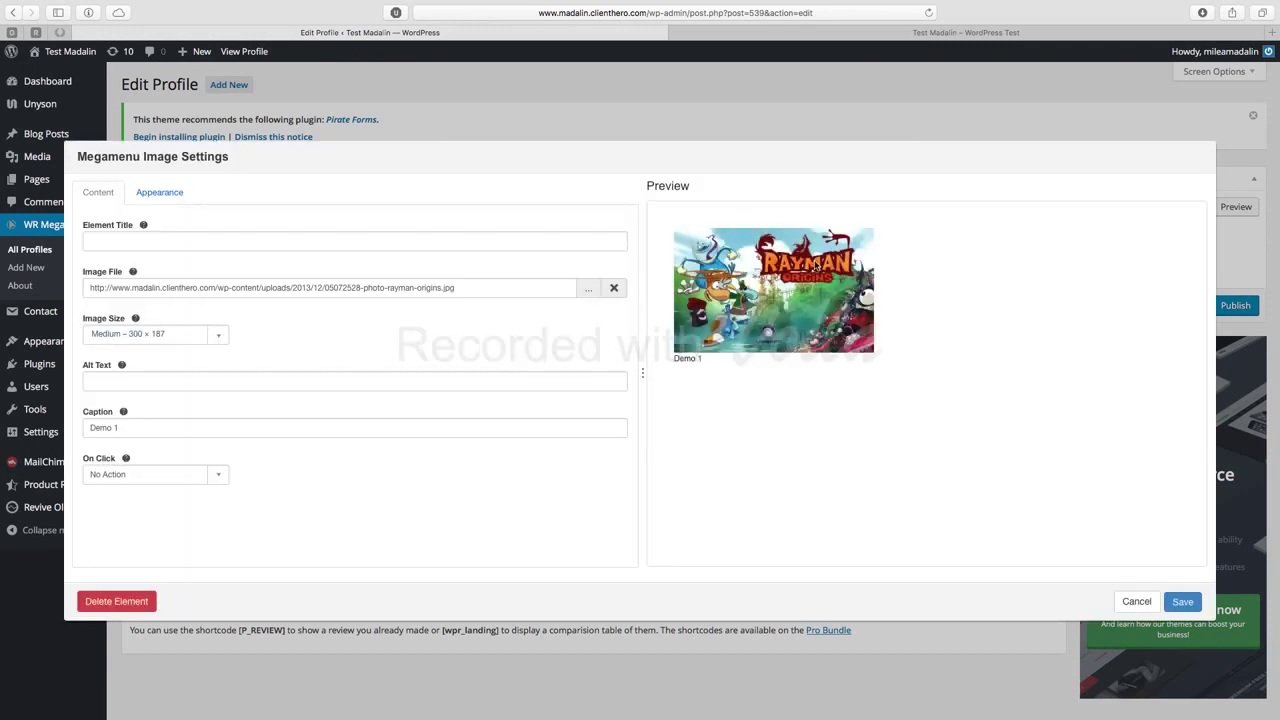
{"action": "left_click", "coordinate": [216, 338]}
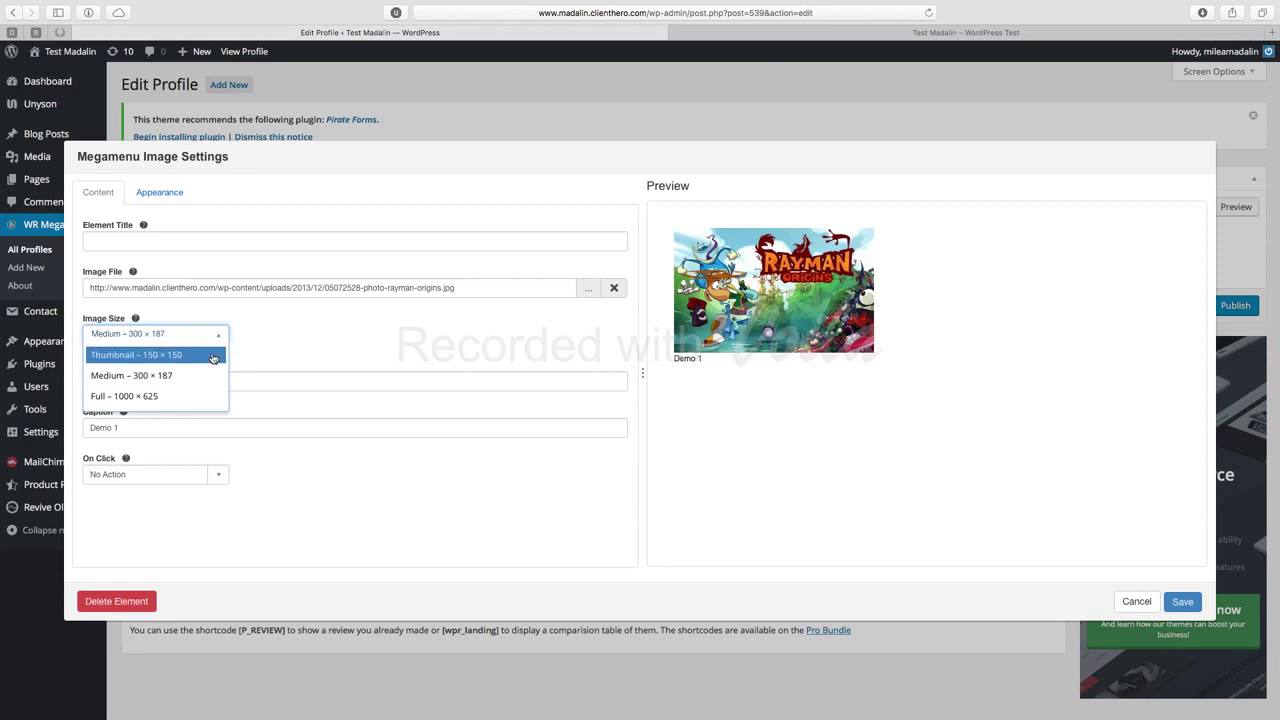
{"action": "left_click", "coordinate": [200, 380]}
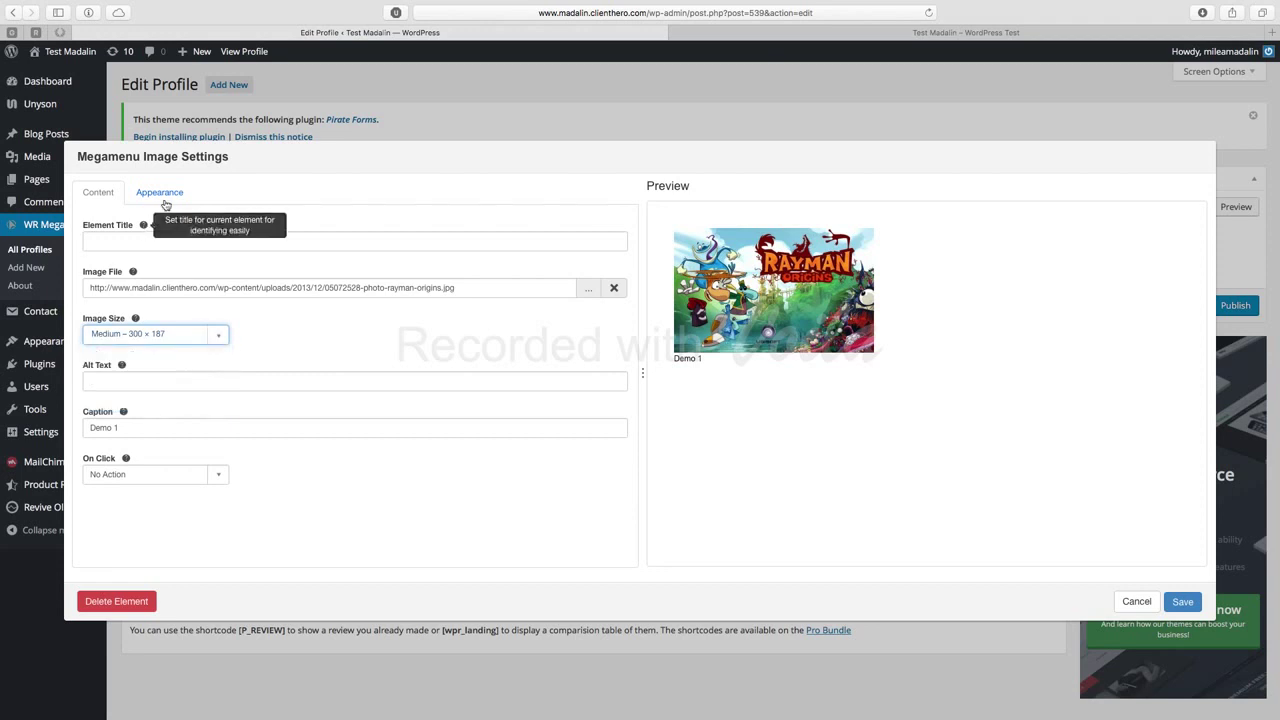
{"action": "left_click", "coordinate": [1180, 602]}
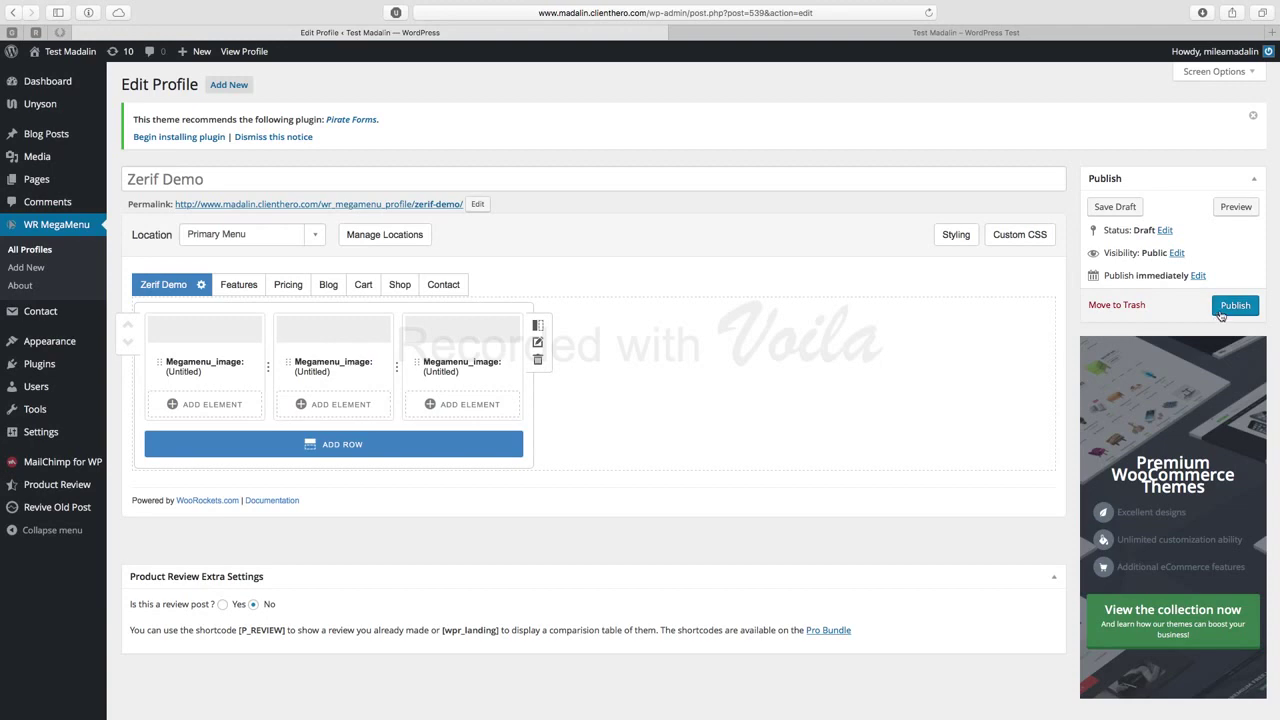
Step: Check the Zerif Demo dropdown on the live site, and return to the profile editor
{"action": "left_click", "coordinate": [893, 33]}
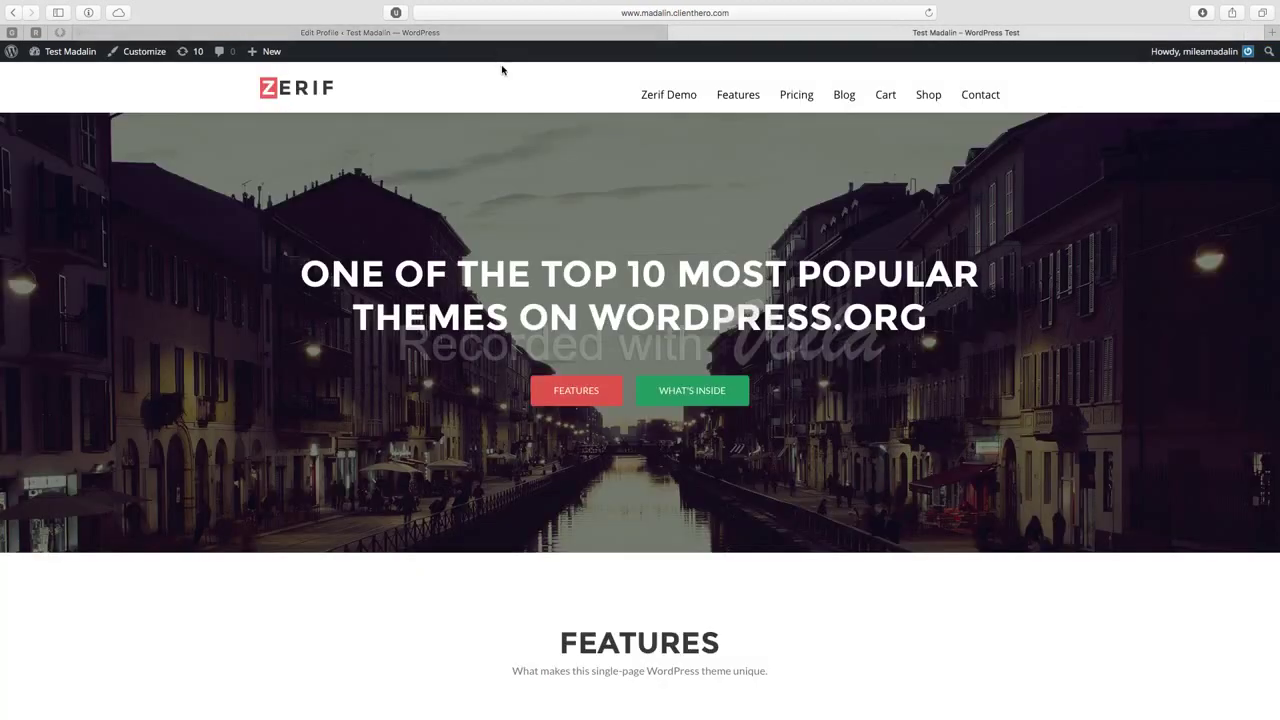
{"action": "mouse_move", "coordinate": [646, 95]}
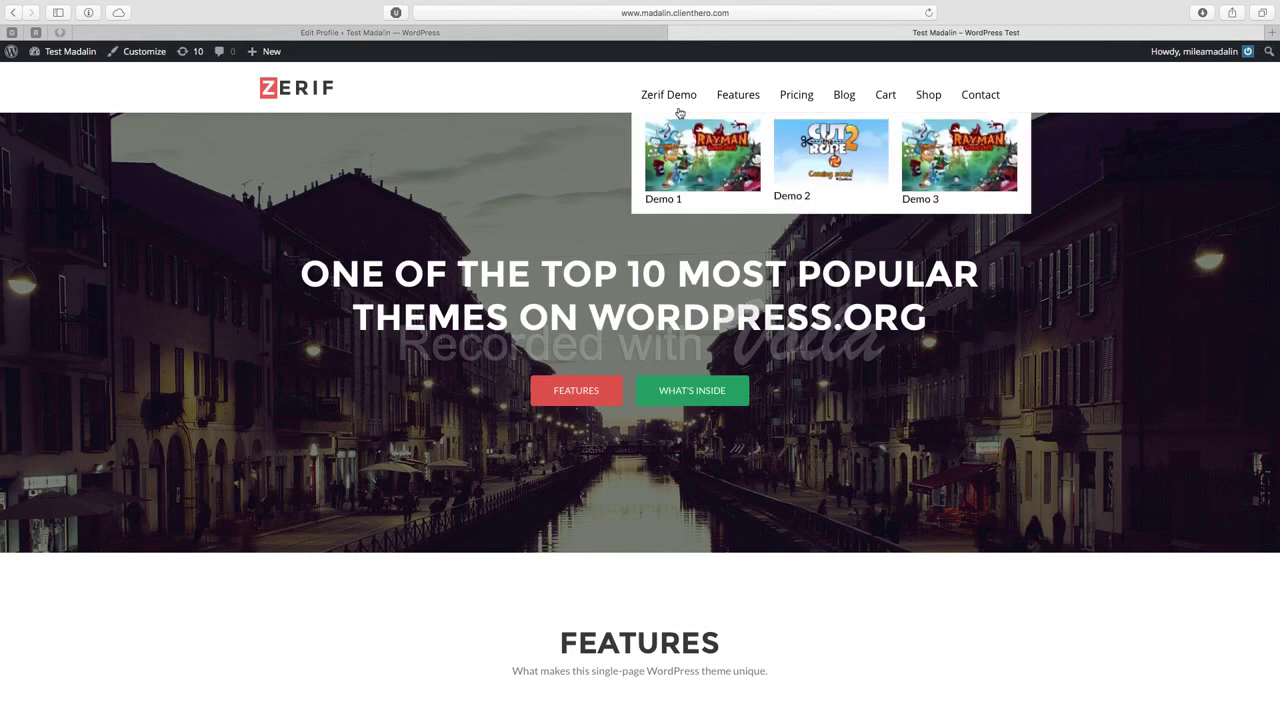
{"action": "key", "text": "ctrl+shift+Tab"}
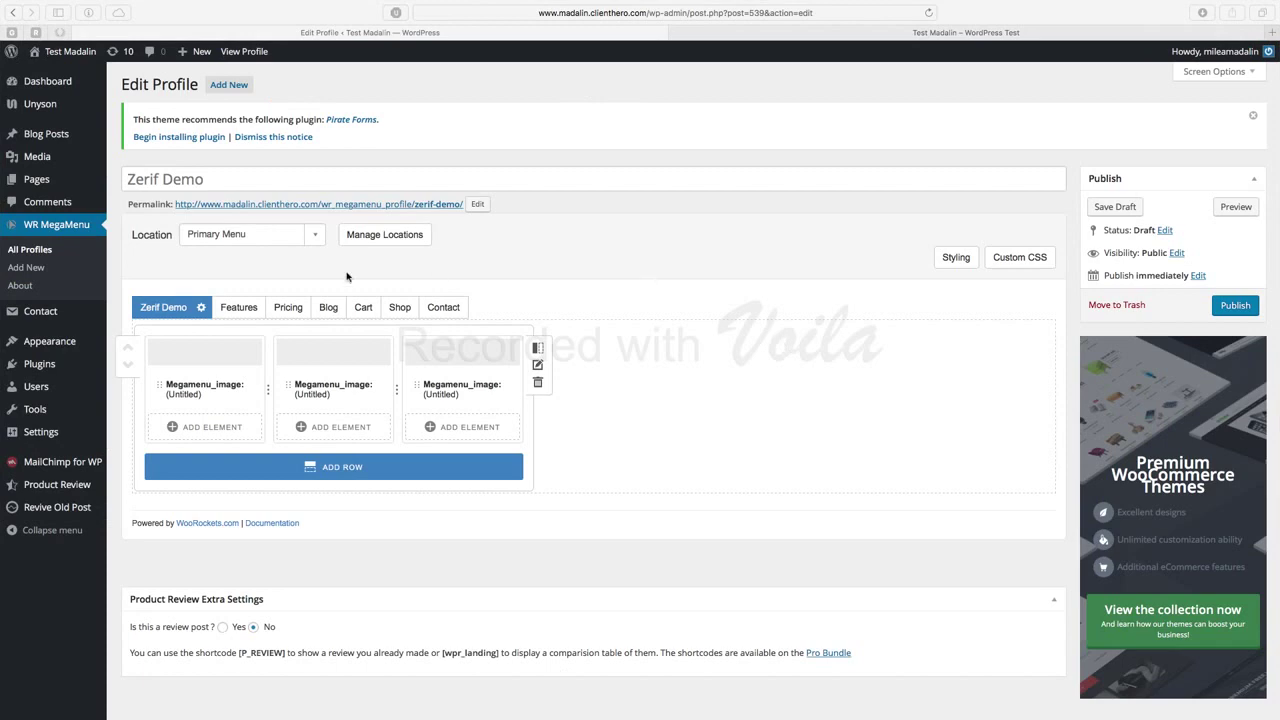
Step: Add a Text element under the Features menu item, replace its placeholder content with "DESIGN", and save it
{"action": "left_click", "coordinate": [237, 310]}
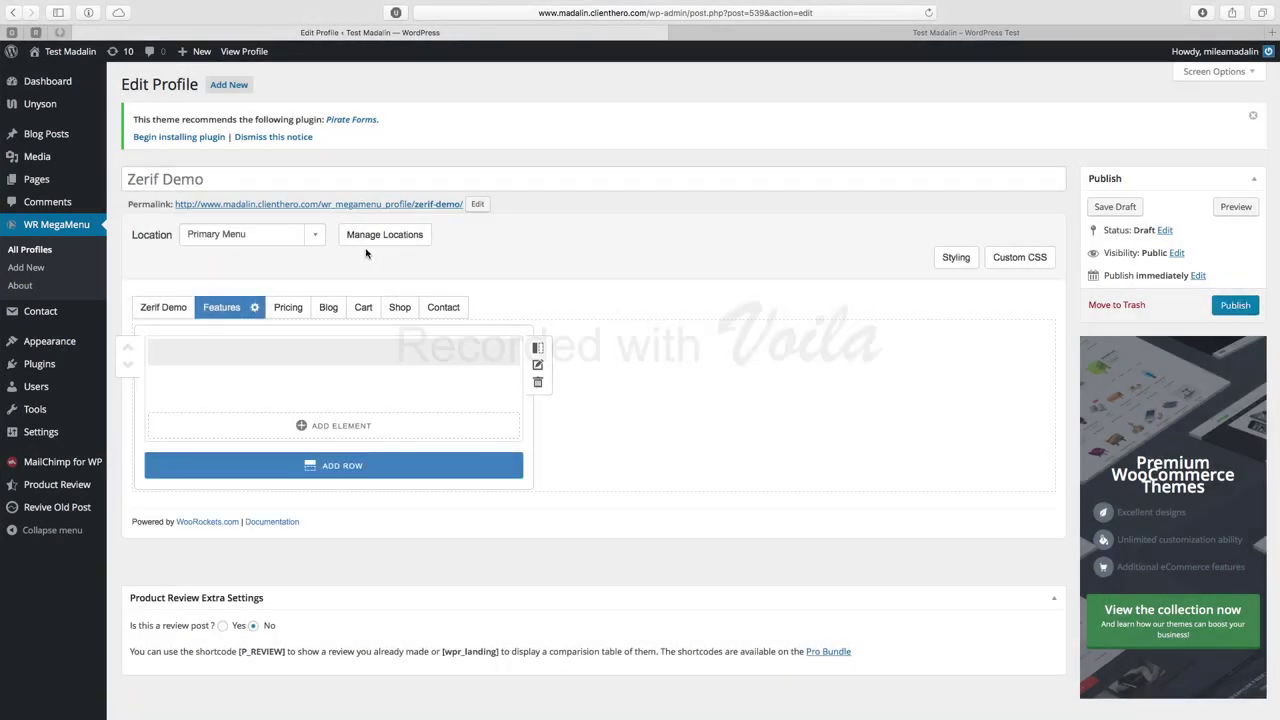
{"action": "left_click", "coordinate": [348, 428]}
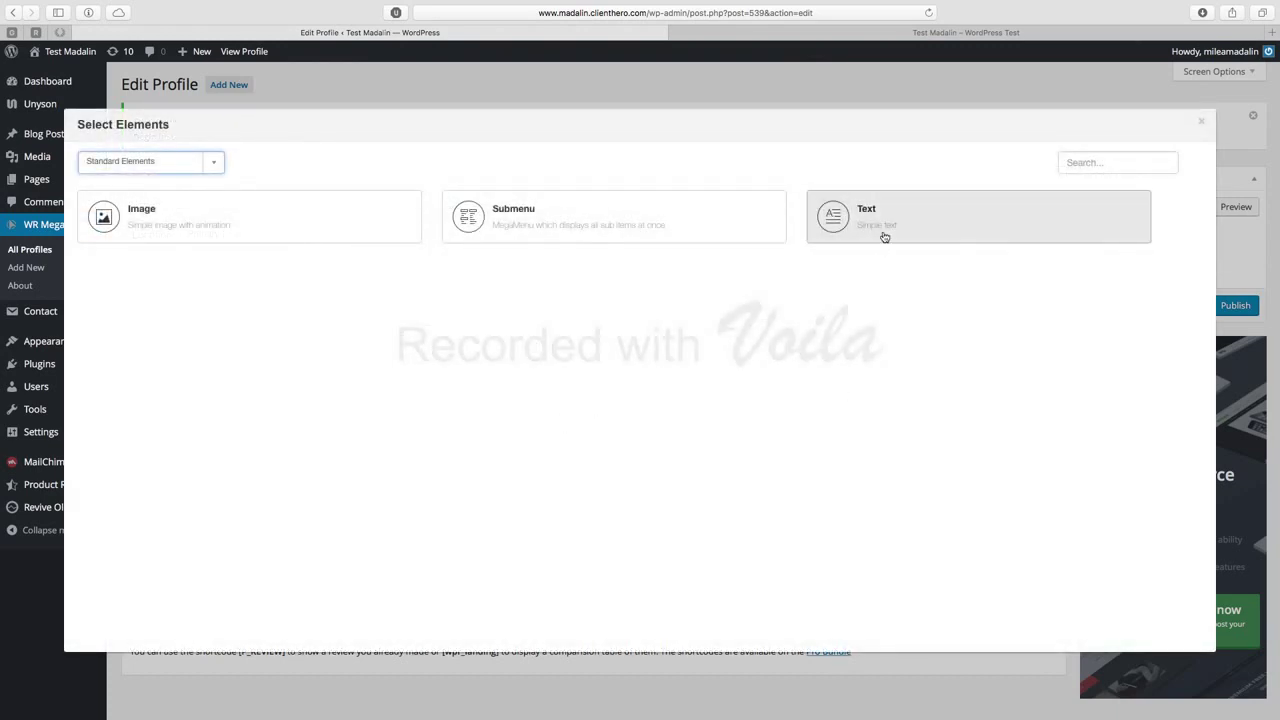
{"action": "left_click", "coordinate": [884, 230]}
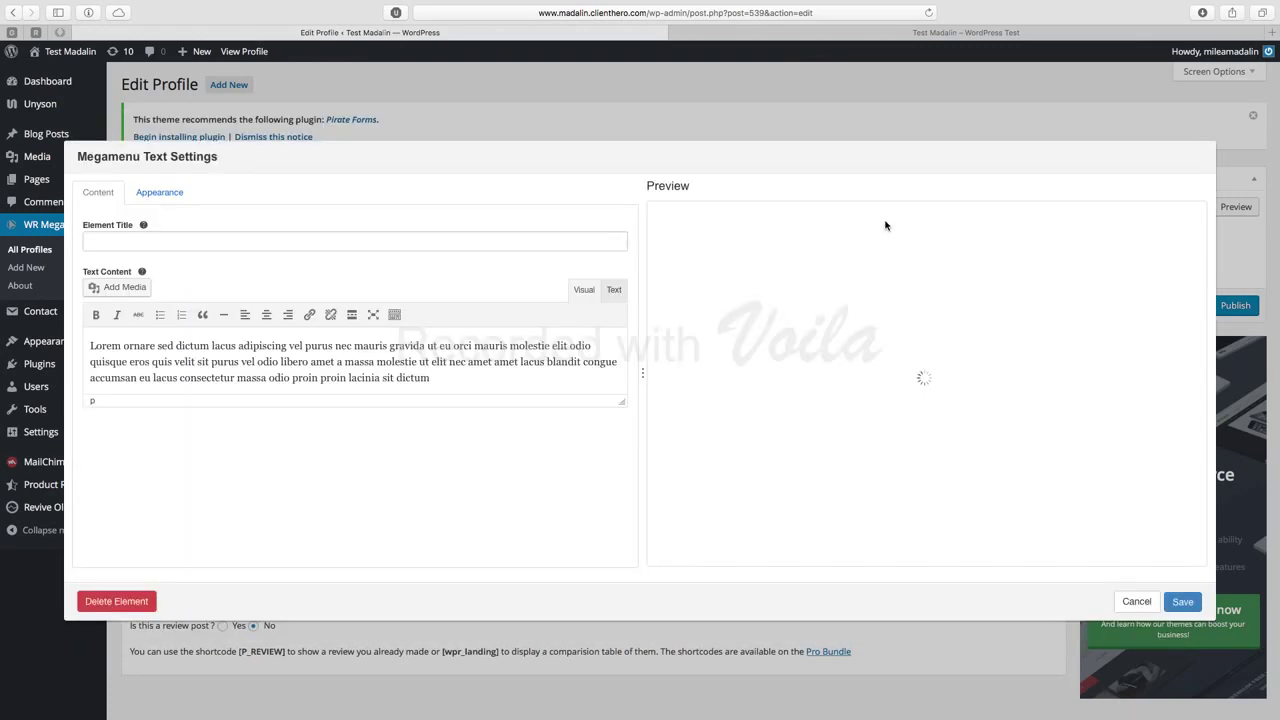
{"action": "left_click", "coordinate": [468, 381]}
{"action": "key", "text": "super+a"}
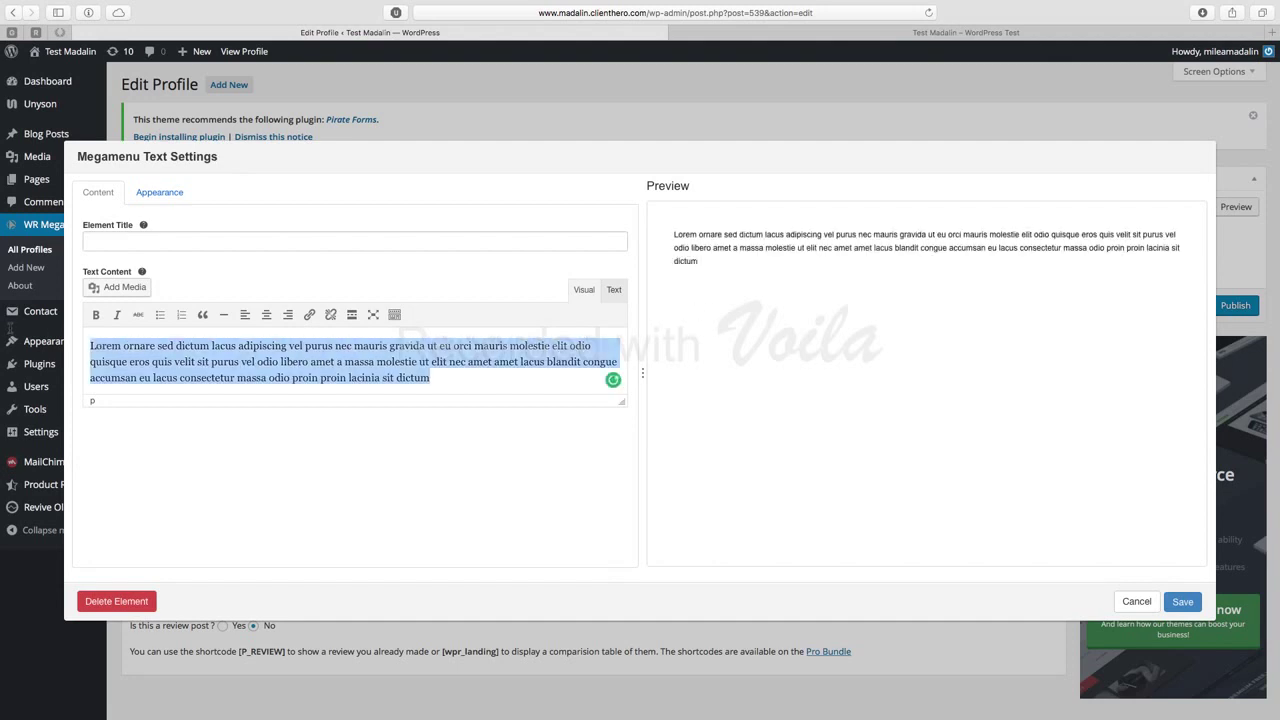
{"action": "type", "text": "DESIGN"}
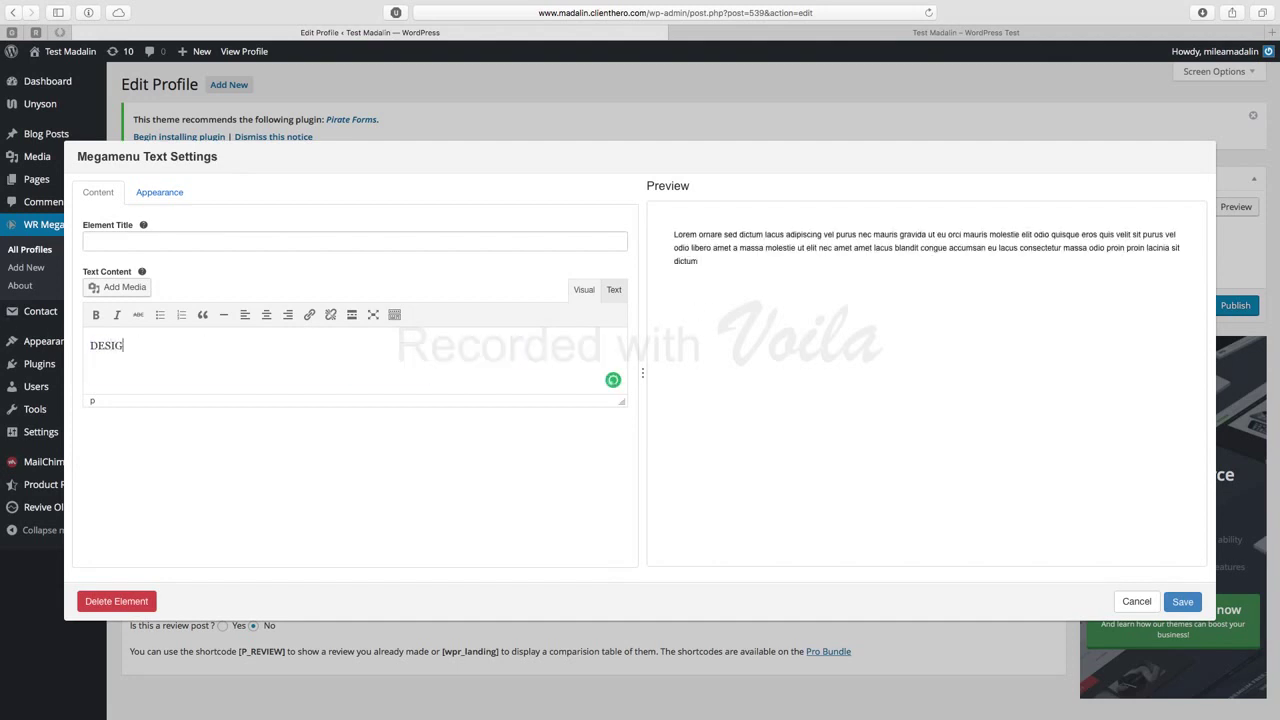
{"action": "left_click", "coordinate": [1174, 602]}
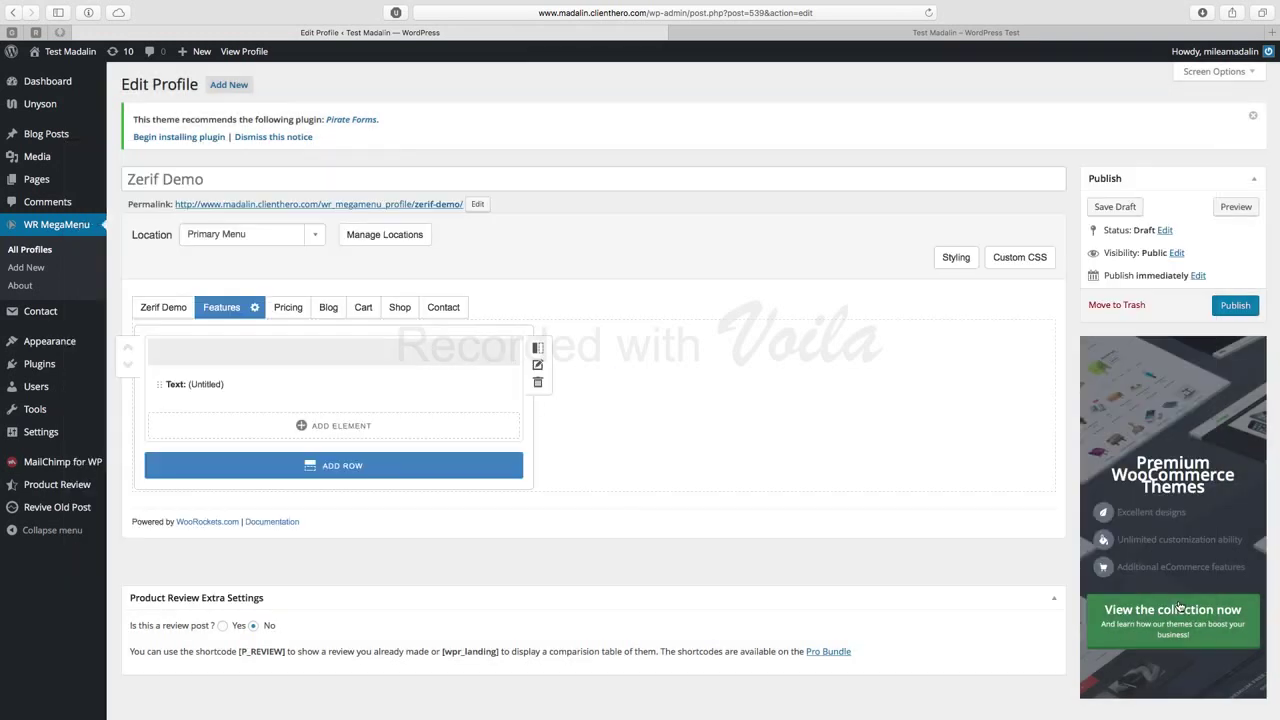
Step: Add a Submenu element below the text with the custom items Blog, My Account, Checkout and Cart, and save it
{"action": "left_click", "coordinate": [345, 466]}
{"action": "left_click", "coordinate": [331, 428]}
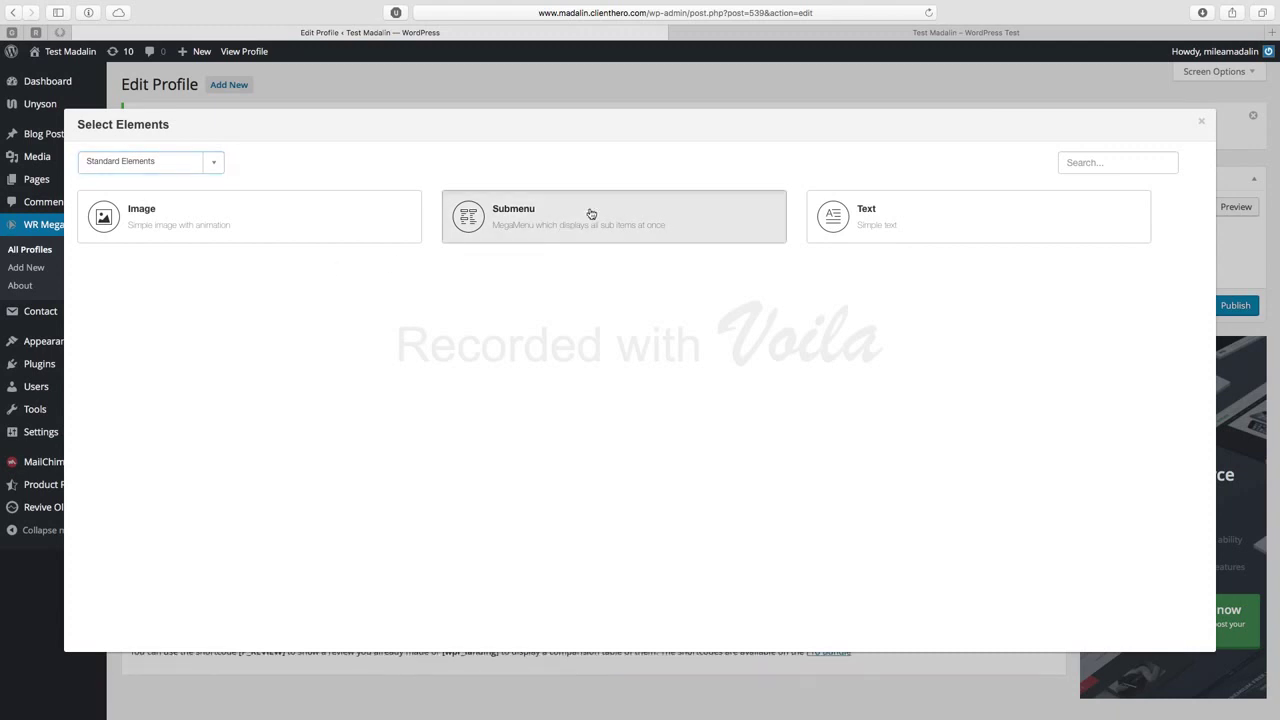
{"action": "left_click", "coordinate": [591, 214]}
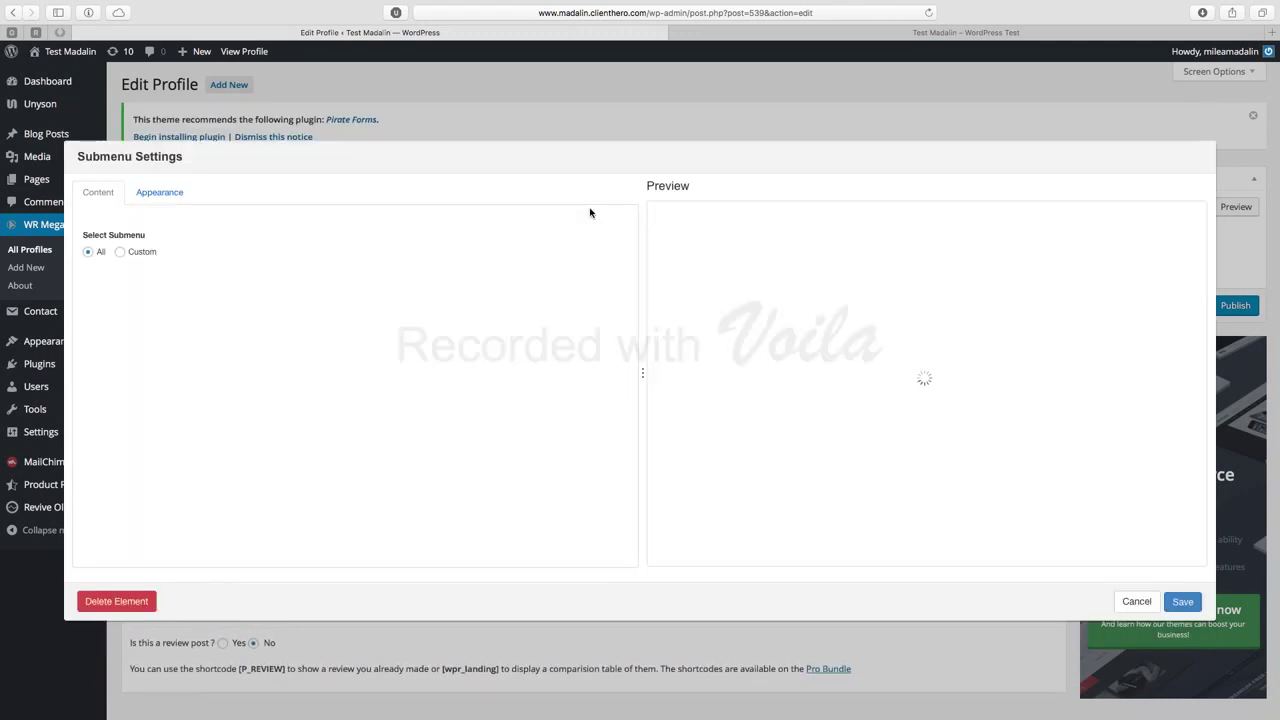
{"action": "left_click", "coordinate": [121, 253]}
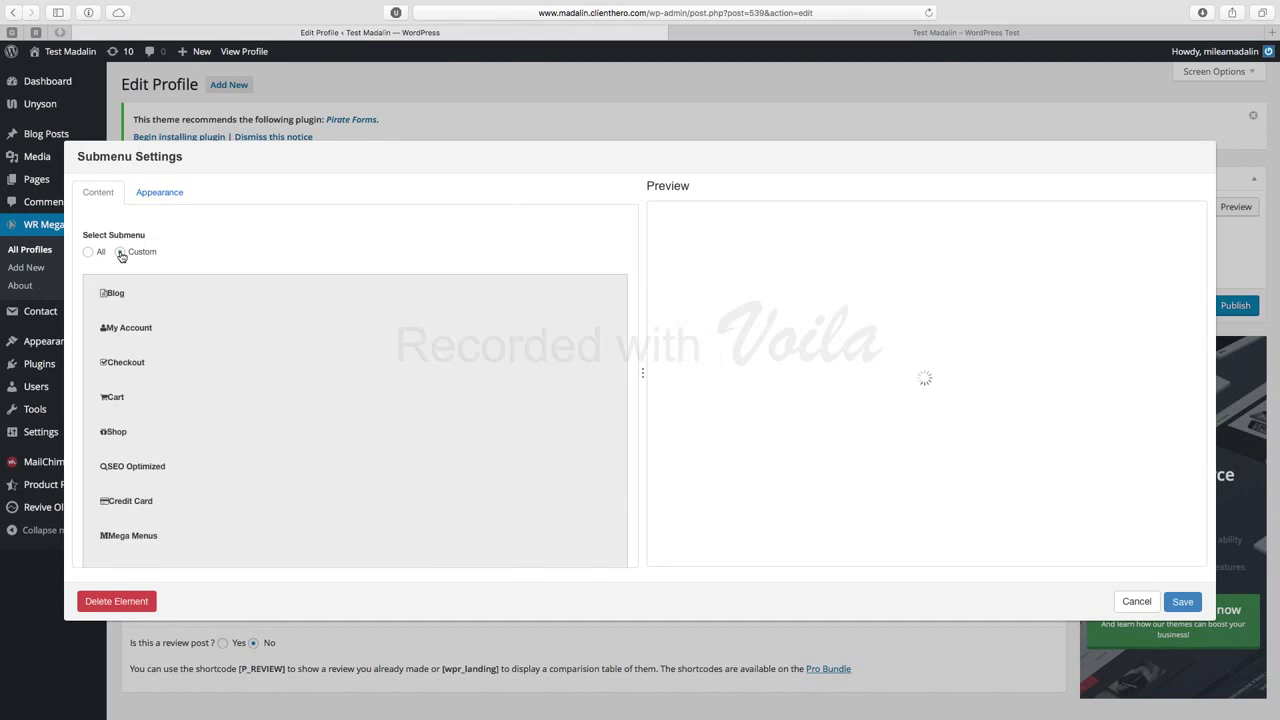
{"action": "left_click", "coordinate": [155, 297]}
{"action": "left_click", "coordinate": [166, 334]}
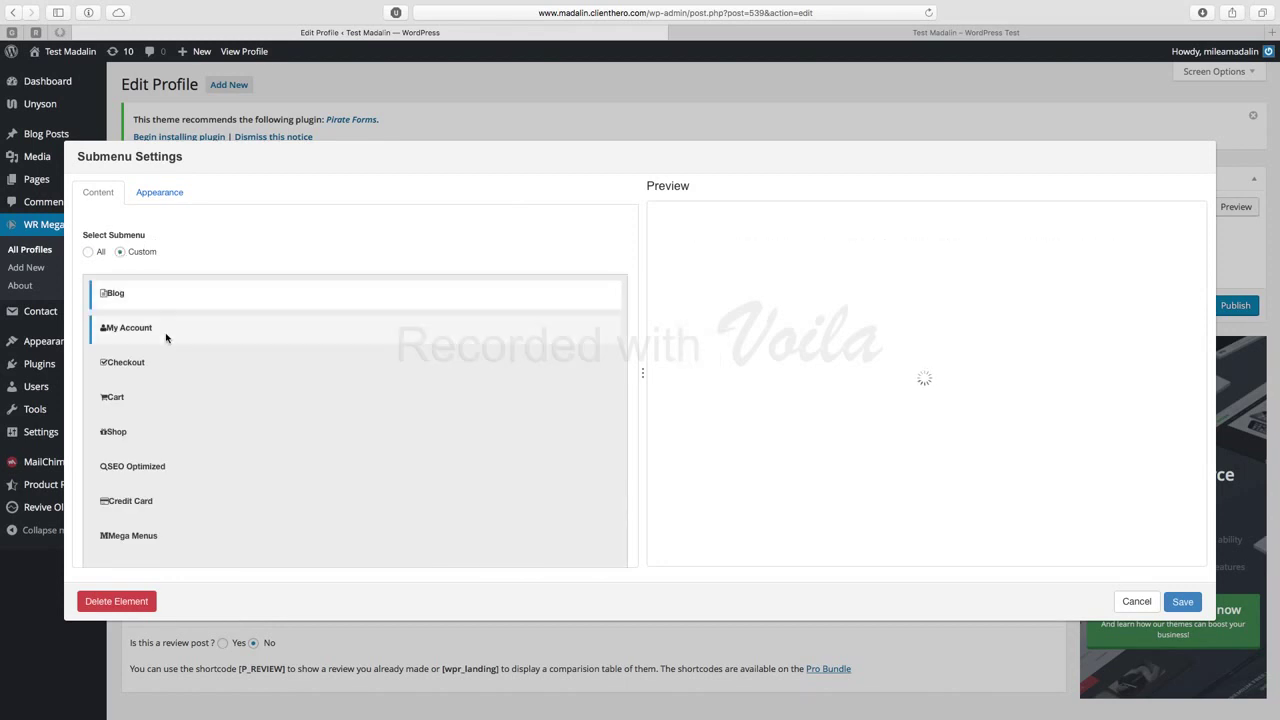
{"action": "left_click", "coordinate": [185, 367]}
{"action": "left_click", "coordinate": [218, 397]}
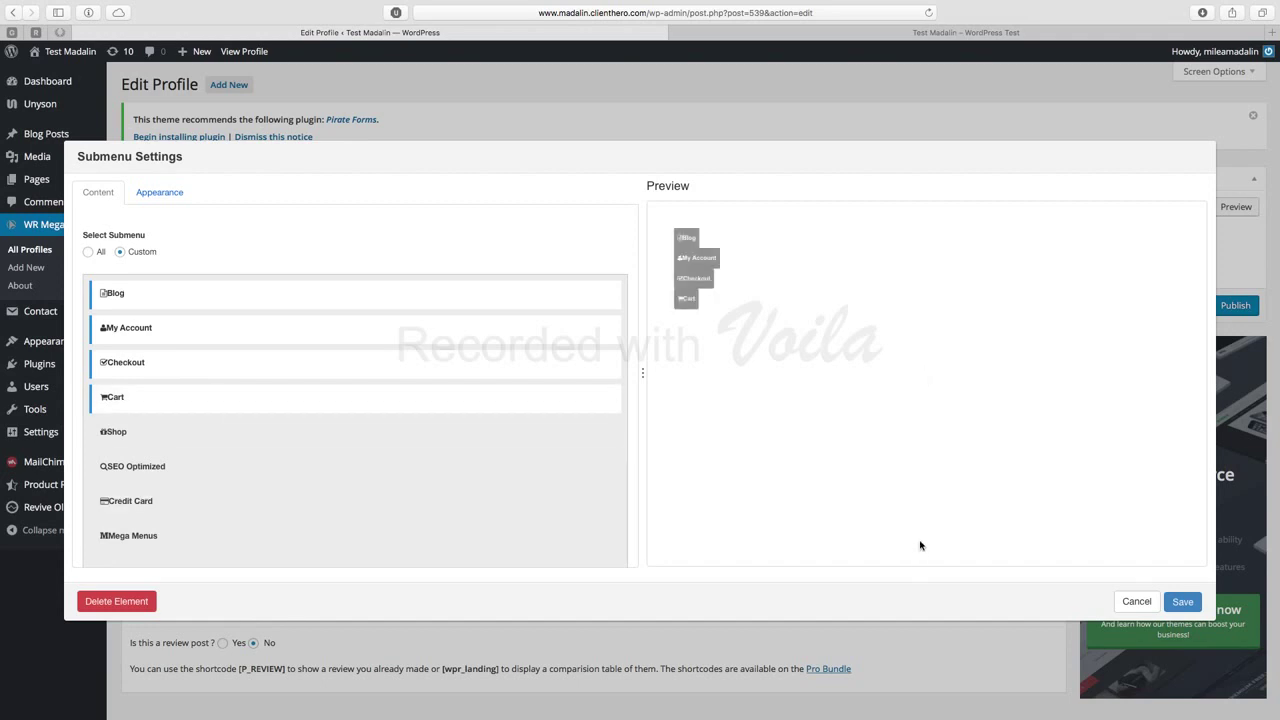
{"action": "left_click", "coordinate": [1135, 601]}
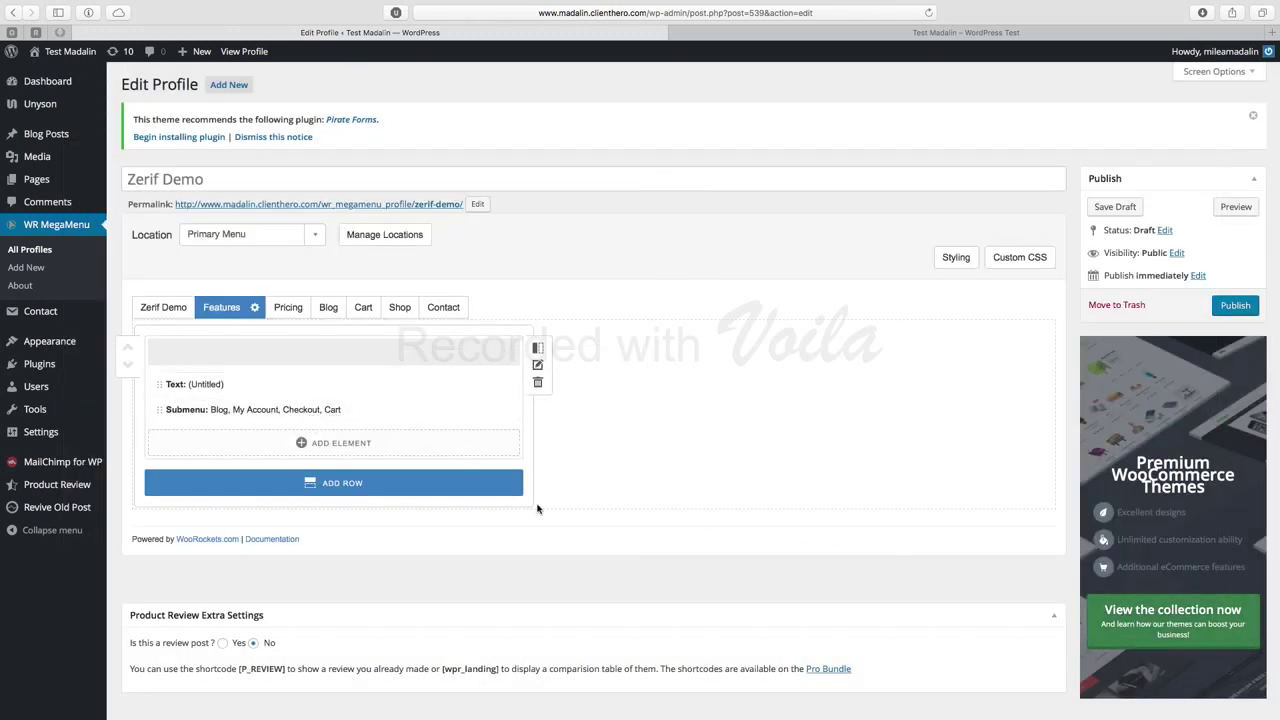
Step: Split the Features row into three columns and put a copy of the text element in the second and third columns
{"action": "left_click", "coordinate": [538, 347]}
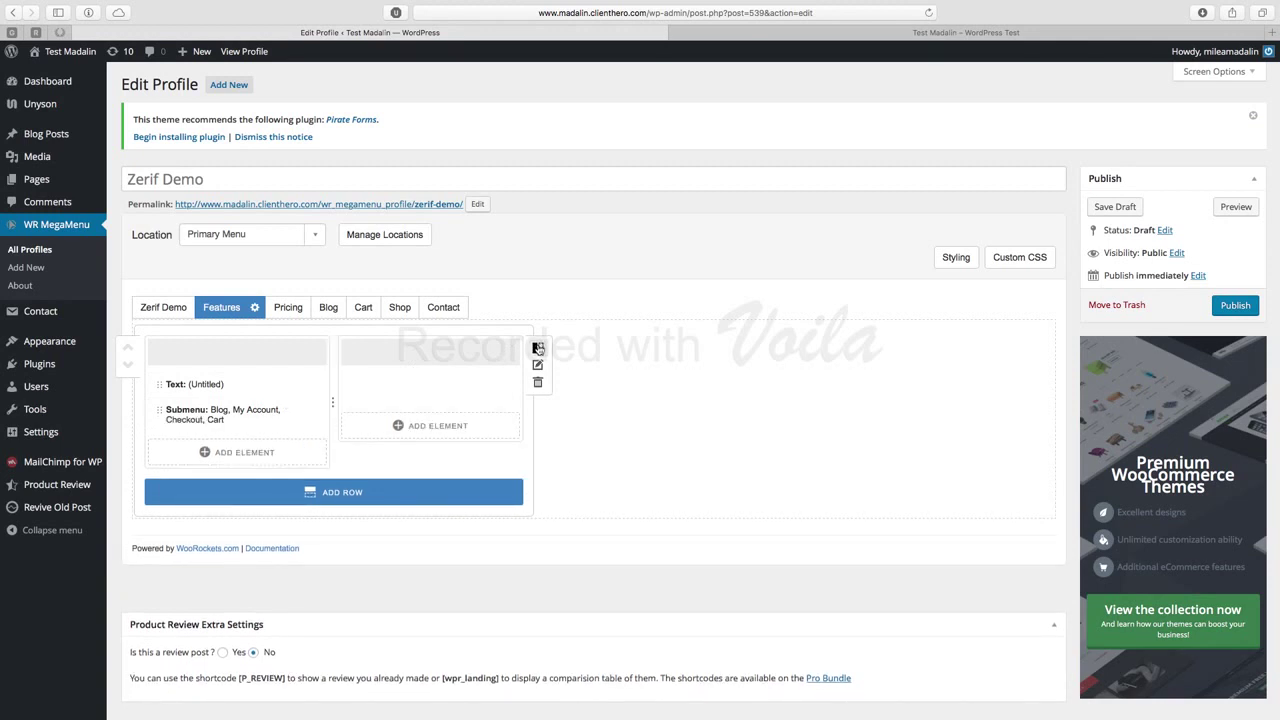
{"action": "left_click", "coordinate": [538, 347]}
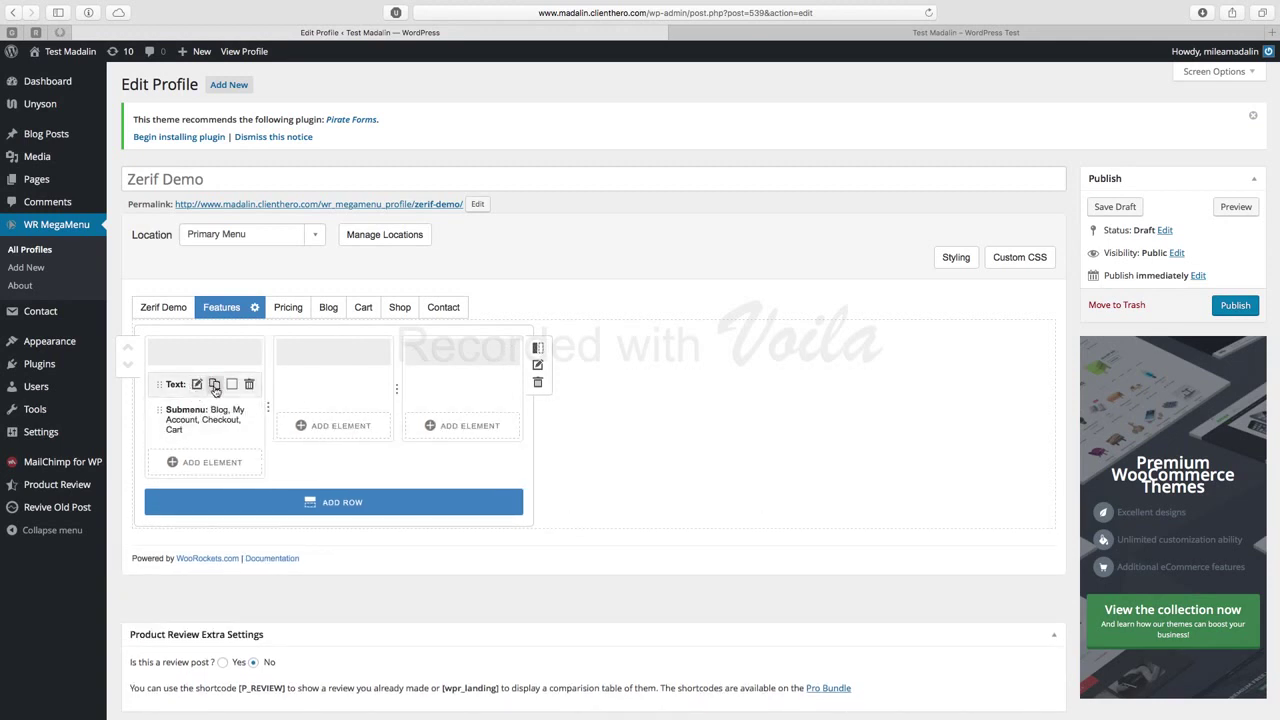
{"action": "left_click", "coordinate": [214, 386]}
{"action": "left_click", "coordinate": [214, 386]}
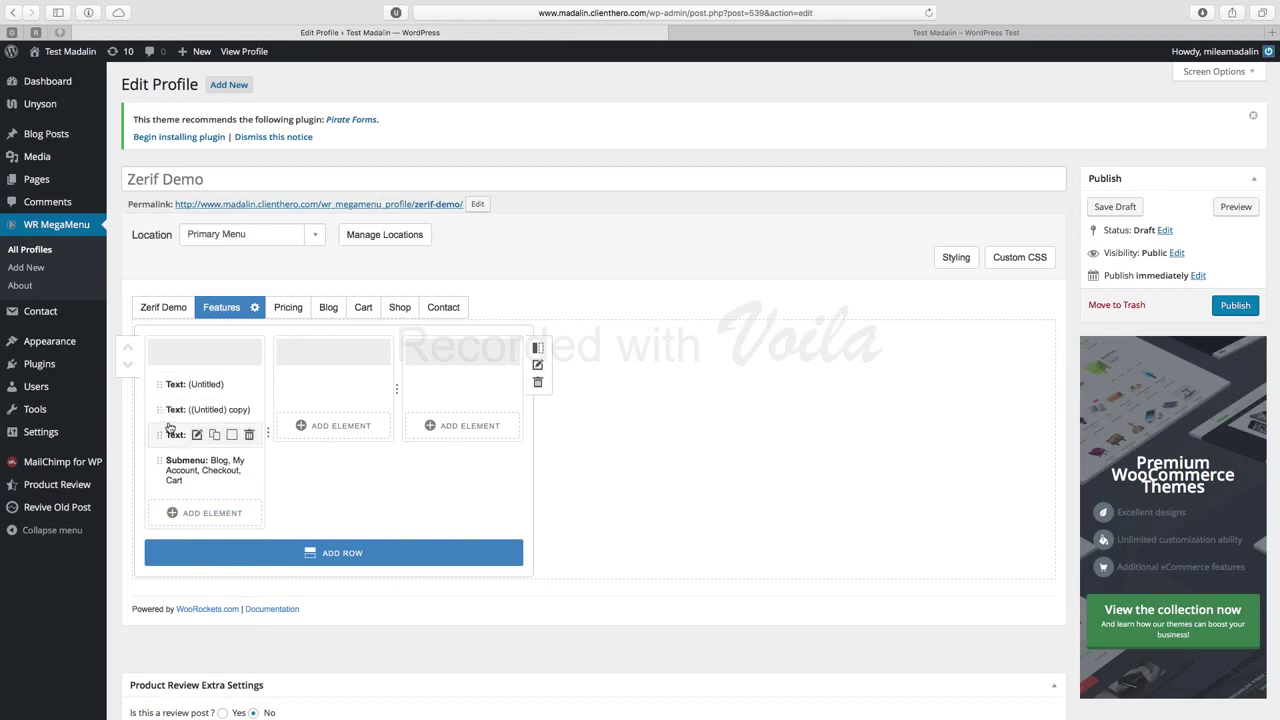
{"action": "left_click_drag", "start_coordinate": [160, 410], "coordinate": [290, 385]}
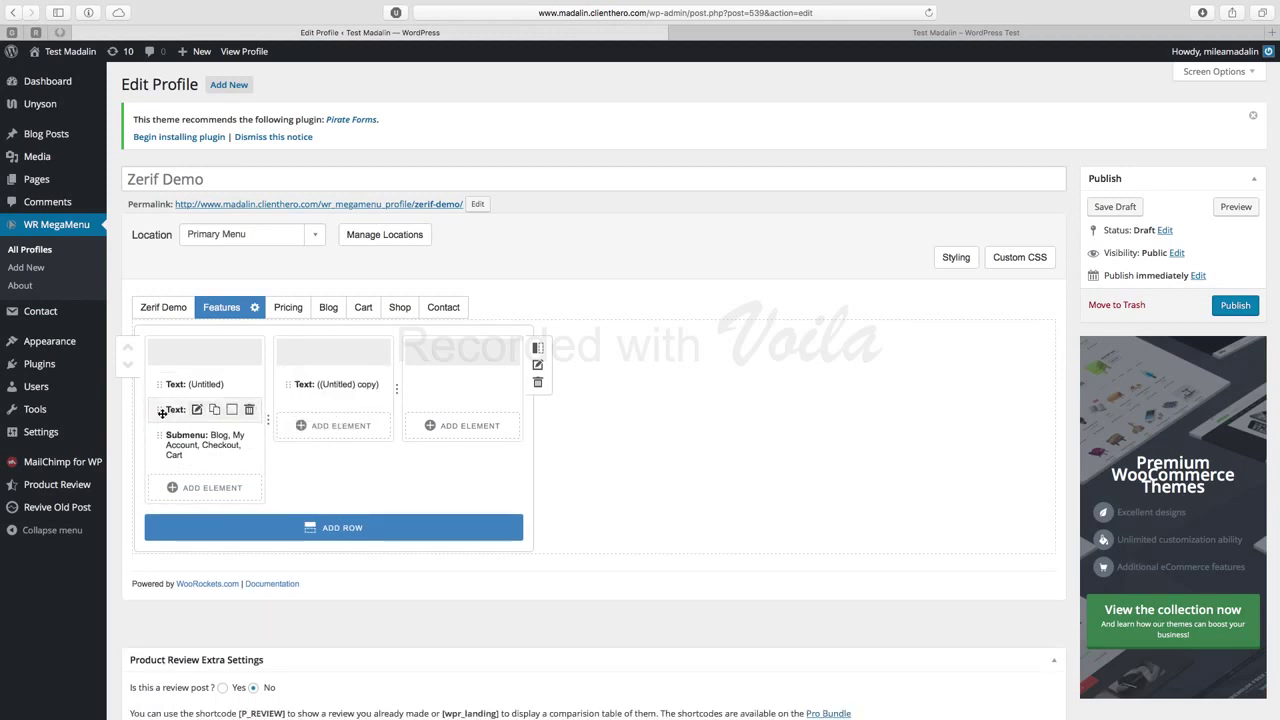
{"action": "left_click_drag", "start_coordinate": [154, 409], "coordinate": [432, 384]}
Step: Duplicate the submenu element twice and move the copies below the text elements in the second and third columns
{"action": "left_click", "coordinate": [214, 410]}
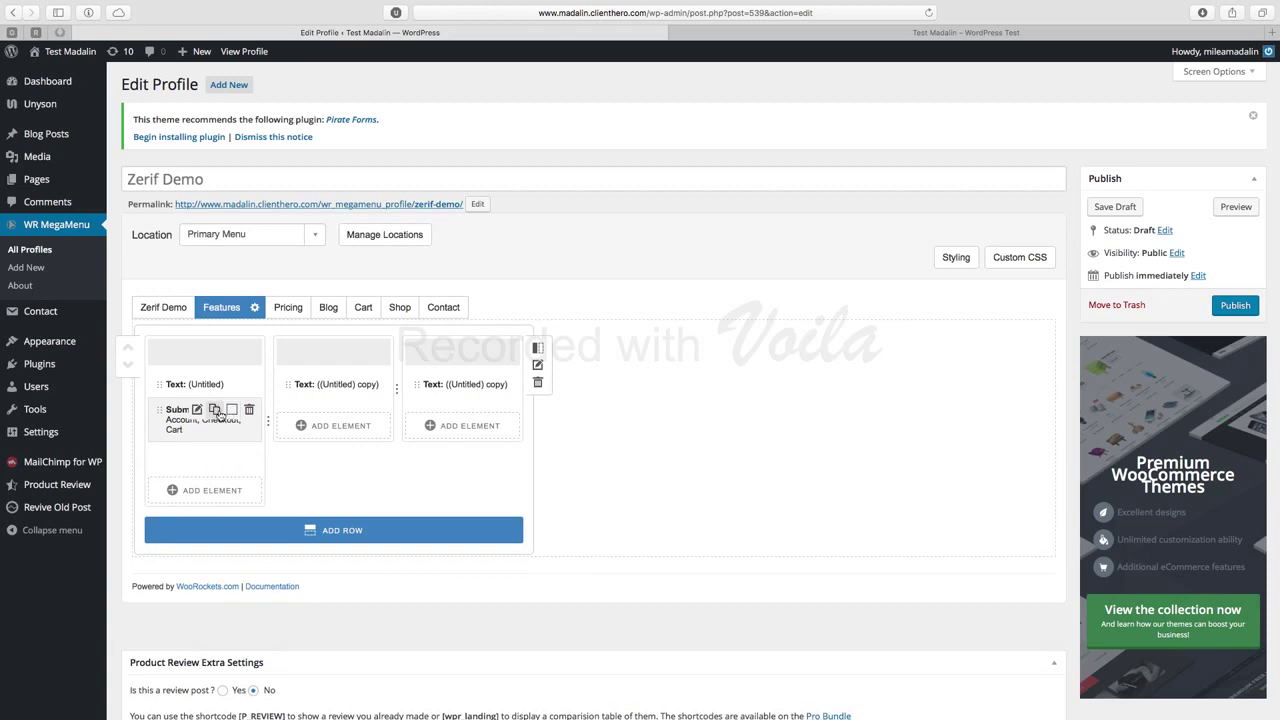
{"action": "left_click", "coordinate": [214, 410]}
{"action": "left_click_drag", "start_coordinate": [153, 476], "coordinate": [444, 401]}
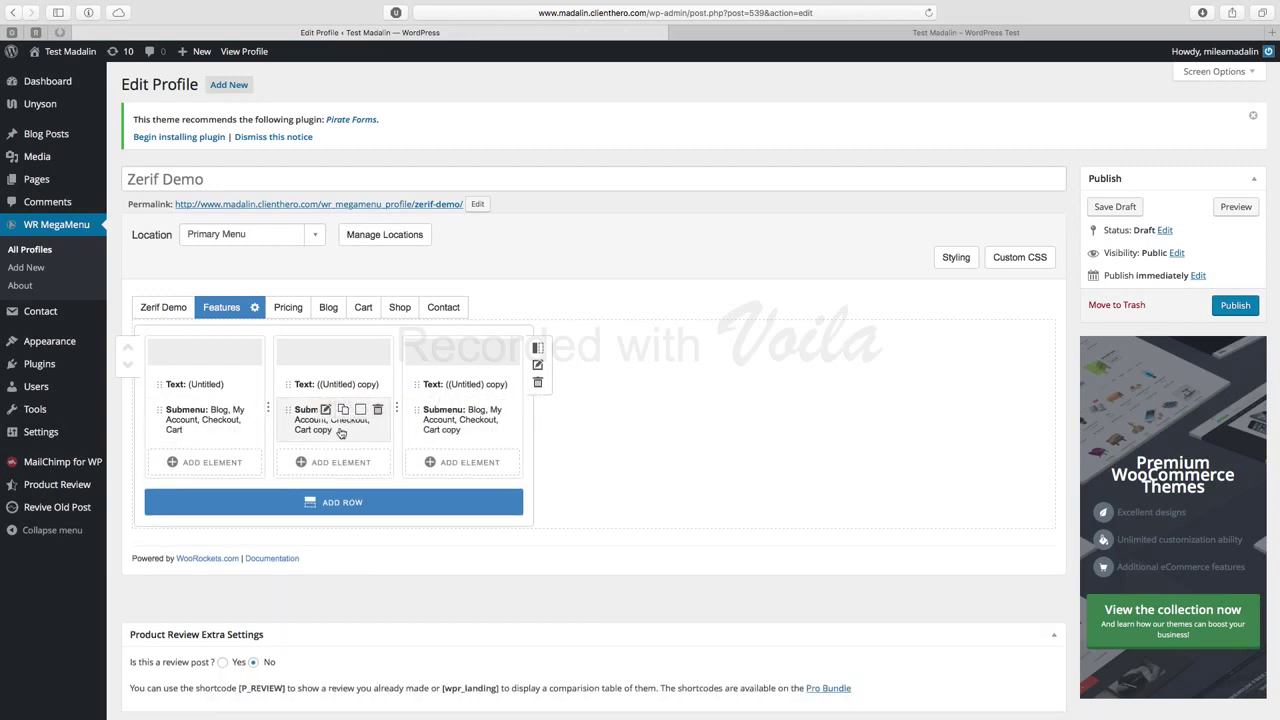
Step: Change the second column's text element to "CONTENT" and save it
{"action": "left_click", "coordinate": [325, 384]}
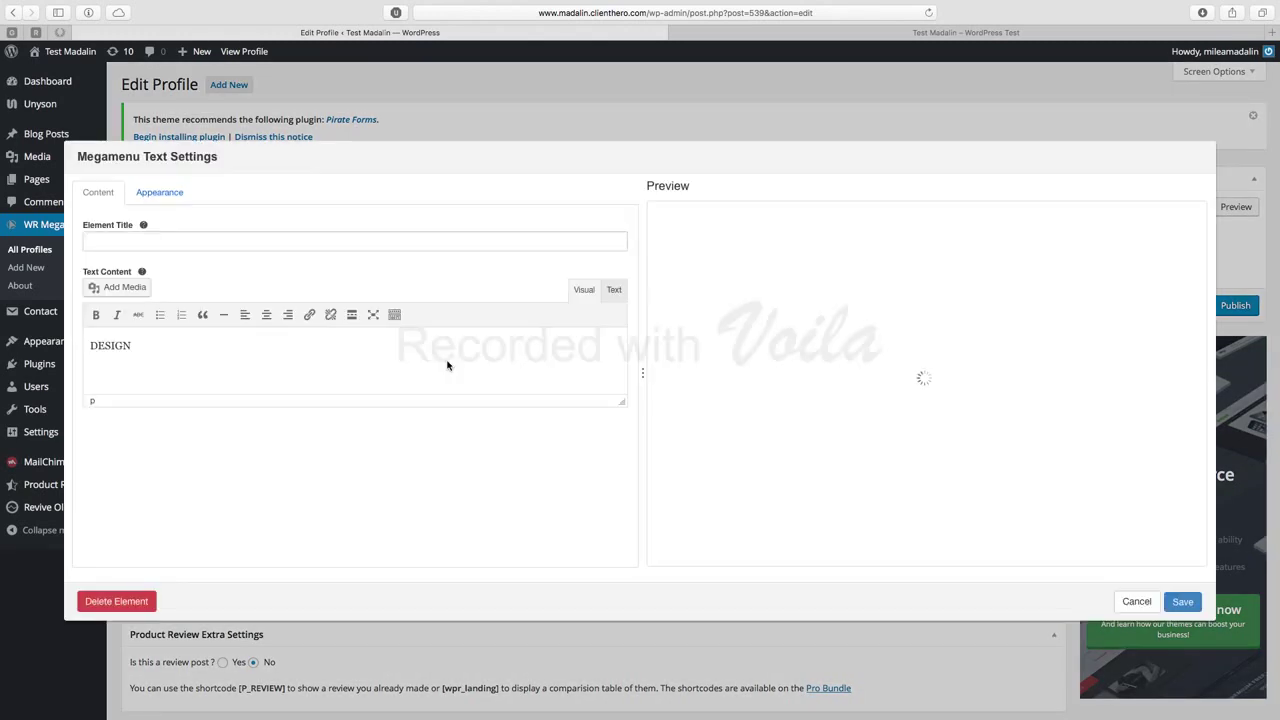
{"action": "left_click_drag", "start_coordinate": [179, 352], "coordinate": [53, 340]}
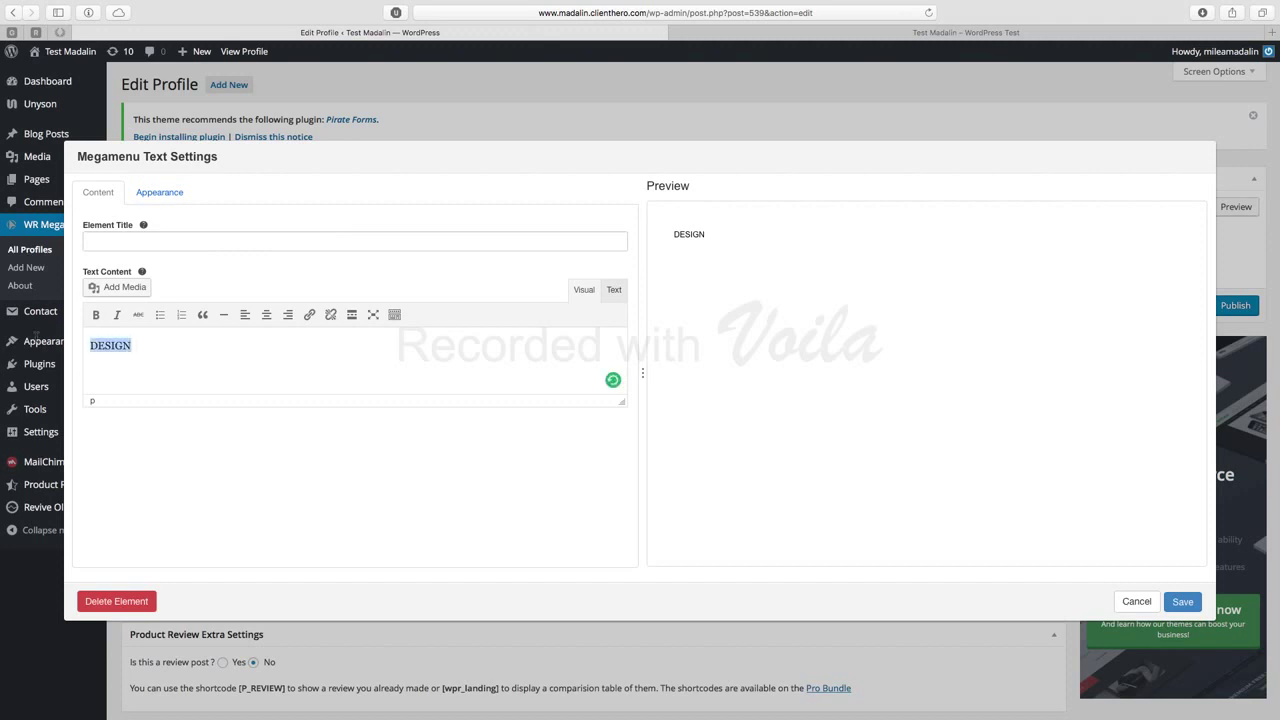
{"action": "type", "text": "CONTENT"}
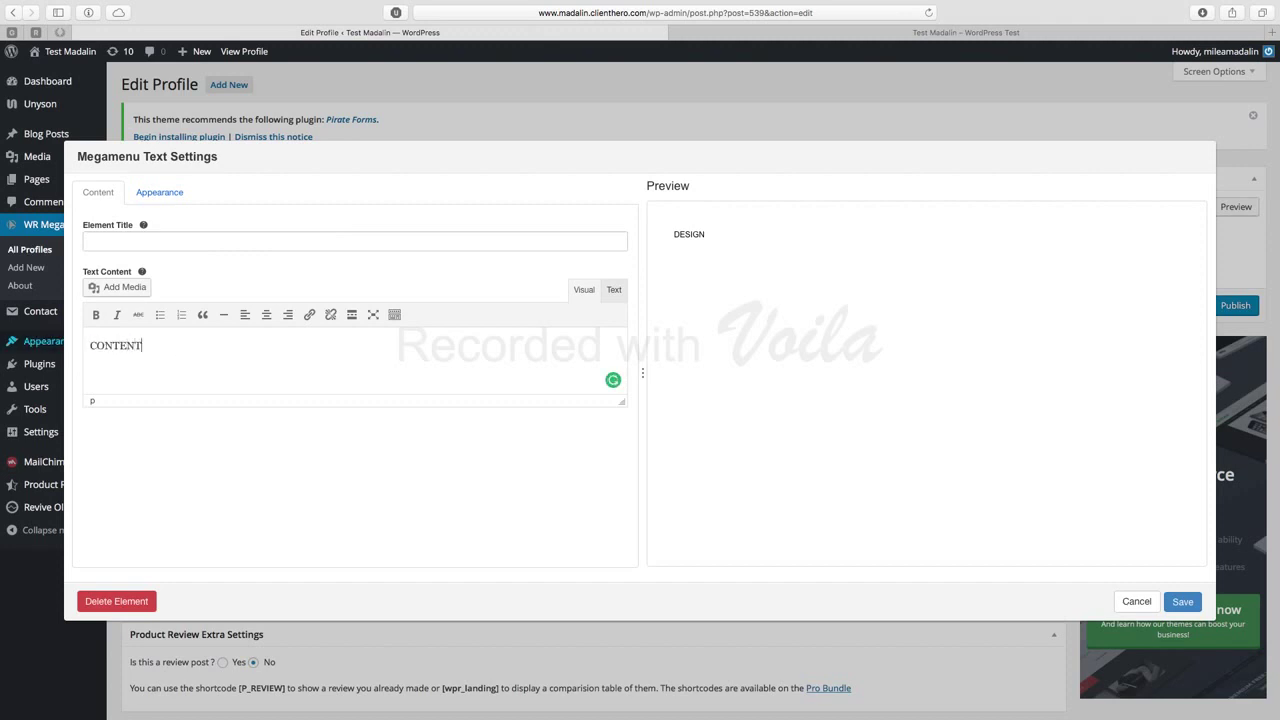
{"action": "left_click", "coordinate": [1180, 602]}
Step: Replace the second column's submenu items with Shop, SEO Optimized, Credit Card and Mega Menus, and save the element
{"action": "mouse_move", "coordinate": [337, 421]}
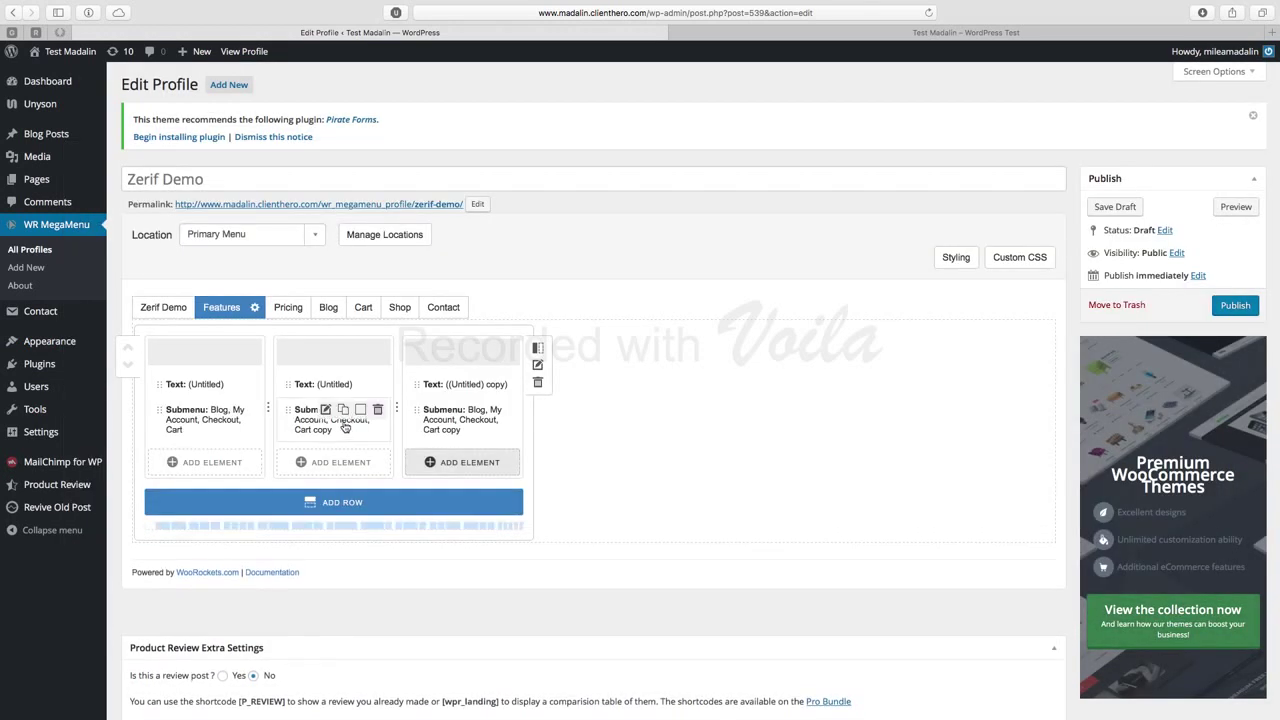
{"action": "left_click", "coordinate": [327, 410]}
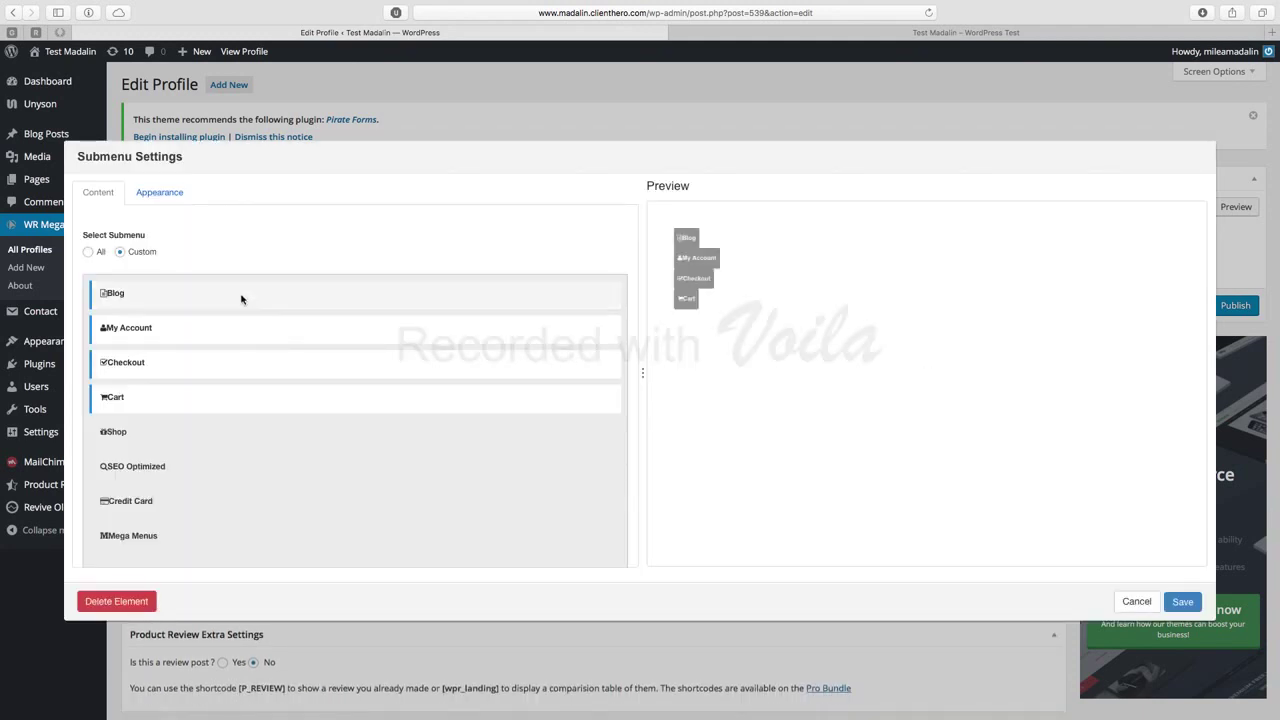
{"action": "left_click", "coordinate": [241, 299]}
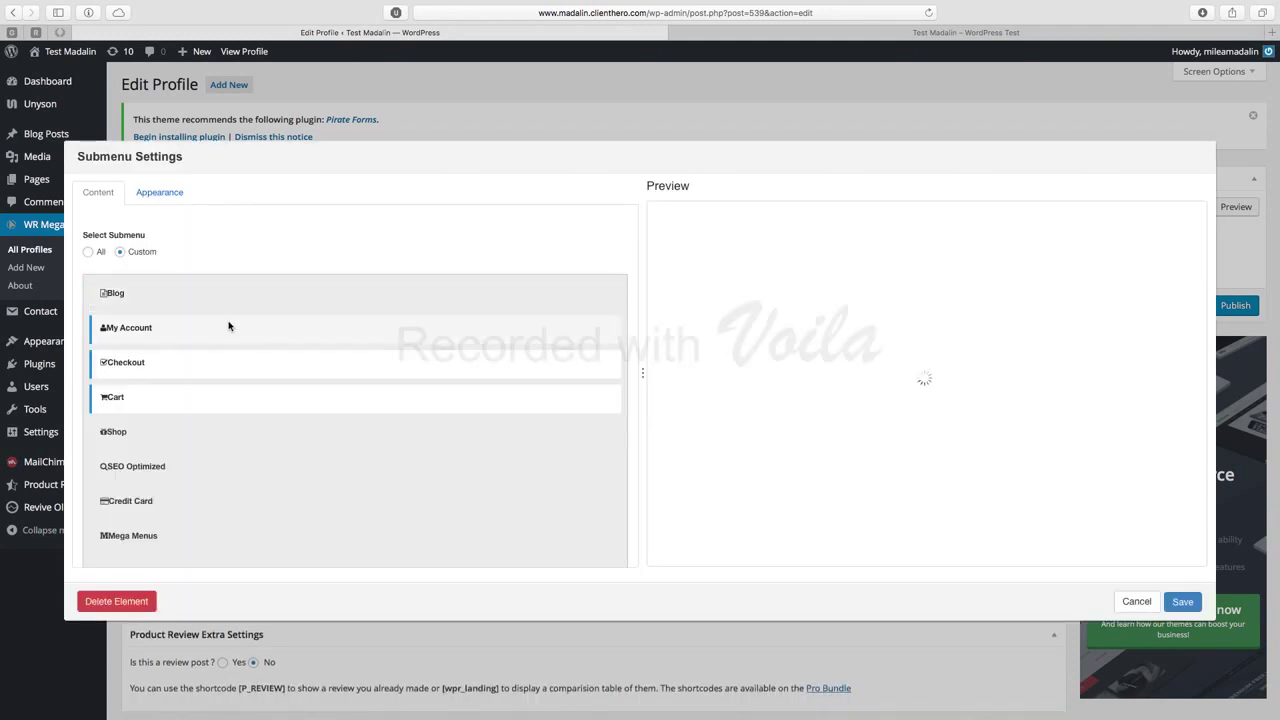
{"action": "left_click", "coordinate": [226, 330]}
{"action": "left_click", "coordinate": [219, 364]}
{"action": "left_click", "coordinate": [233, 400]}
{"action": "left_click", "coordinate": [214, 434]}
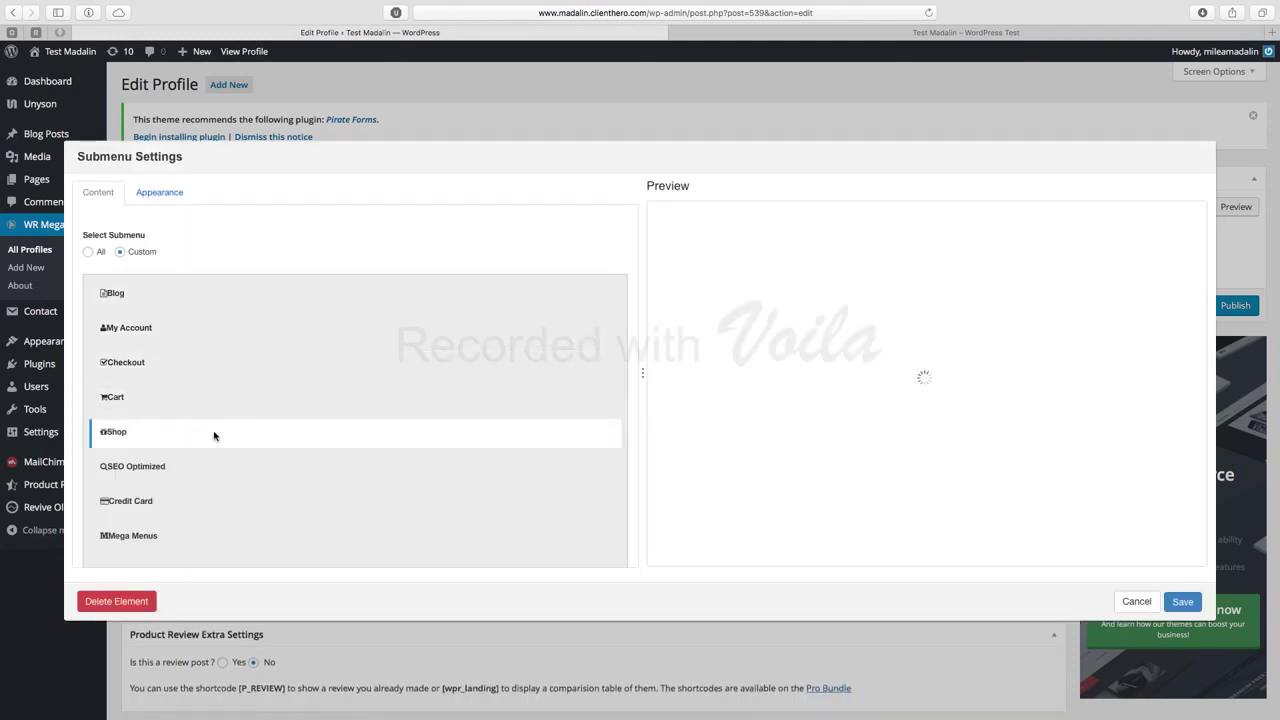
{"action": "left_click", "coordinate": [214, 463]}
{"action": "left_click", "coordinate": [203, 496]}
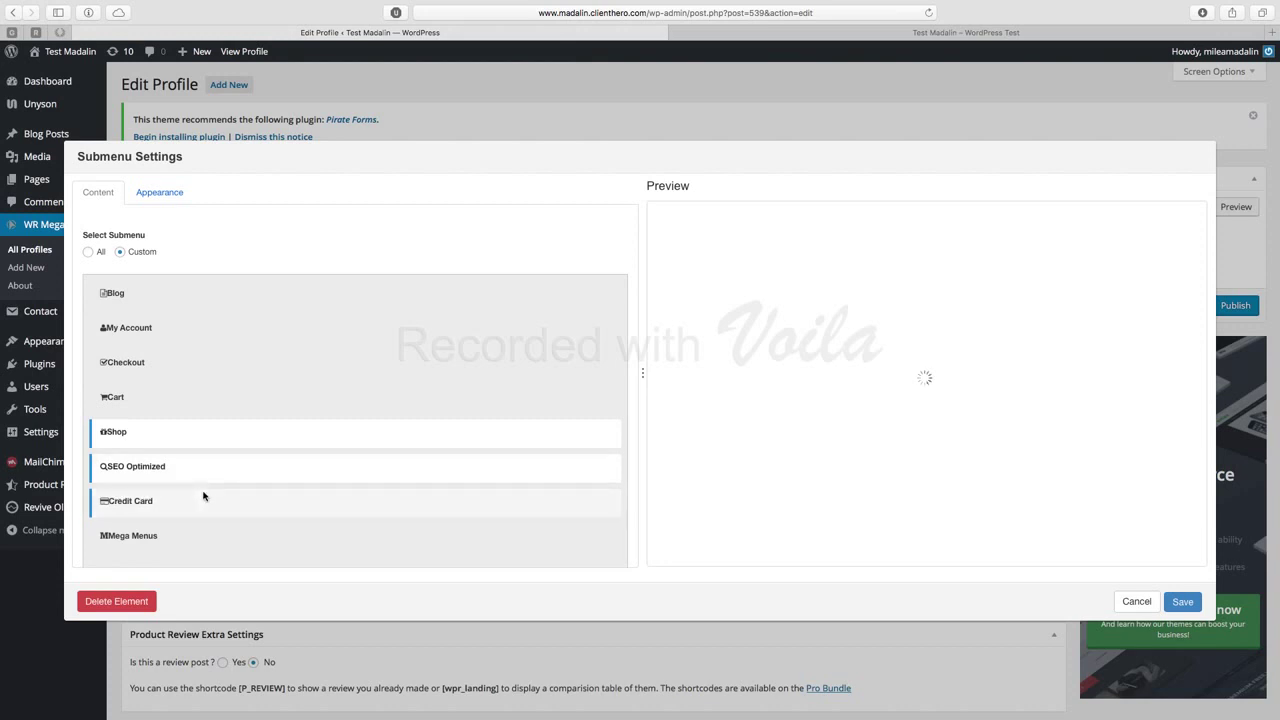
{"action": "left_click", "coordinate": [204, 538]}
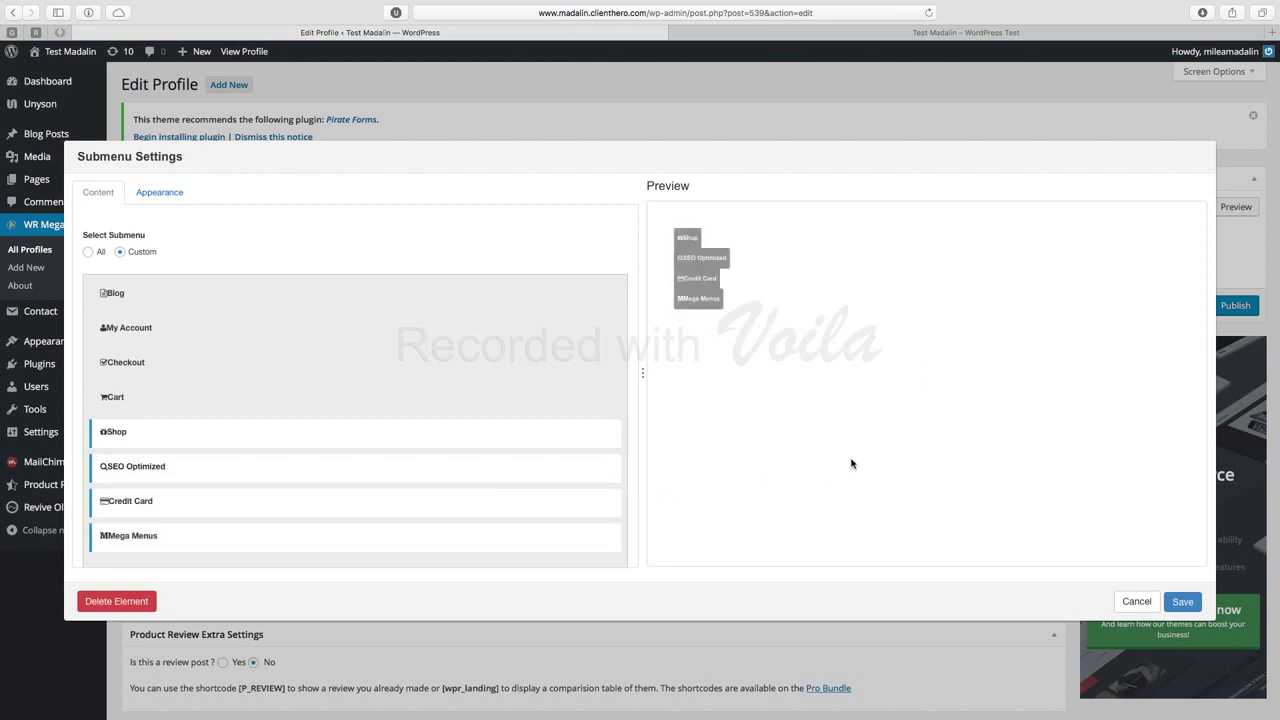
{"action": "left_click", "coordinate": [1181, 601]}
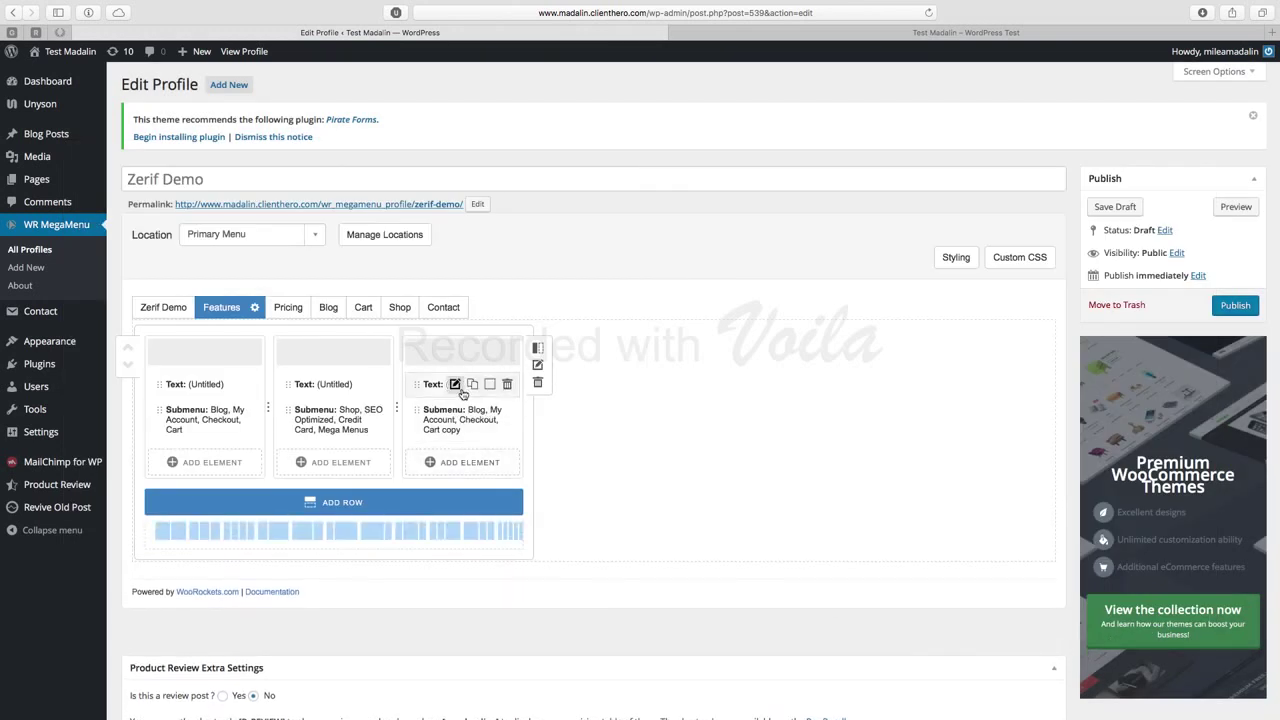
Step: Change the third column's text element to "SETUP" and save it
{"action": "left_click", "coordinate": [456, 385]}
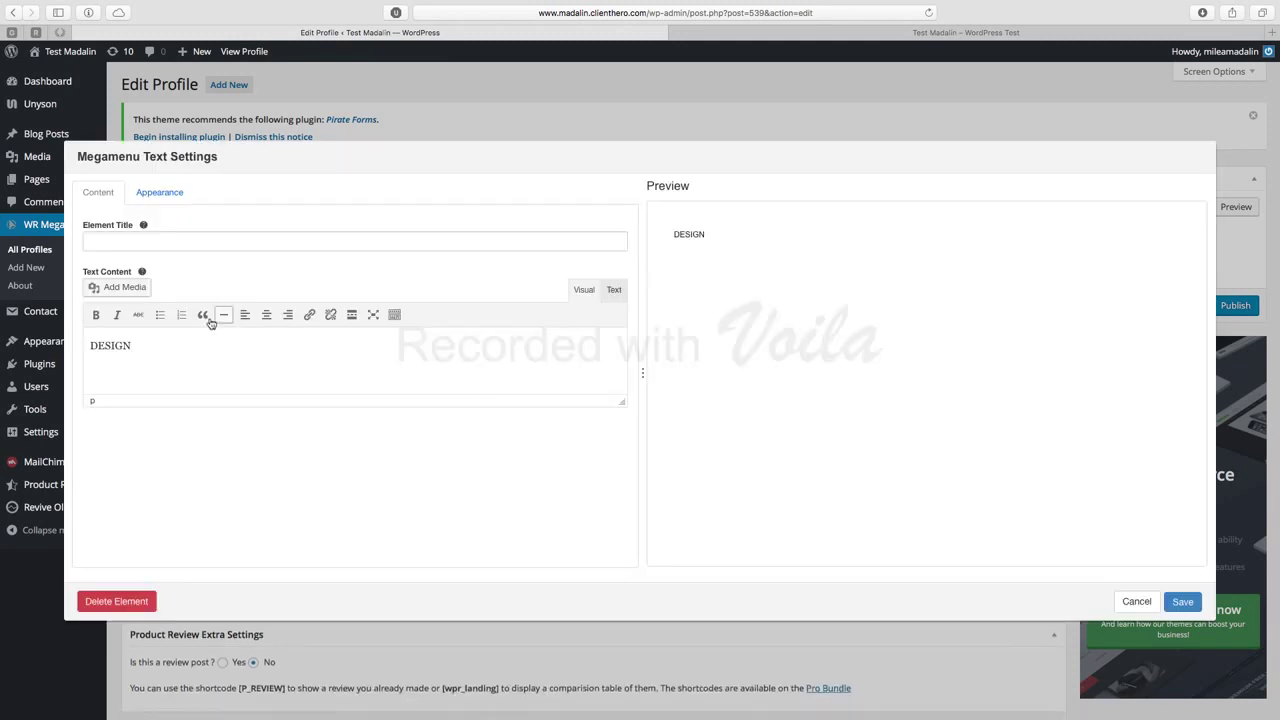
{"action": "triple_click", "coordinate": [177, 352]}
{"action": "type", "text": "SETUP"}
{"action": "left_click", "coordinate": [1182, 602]}
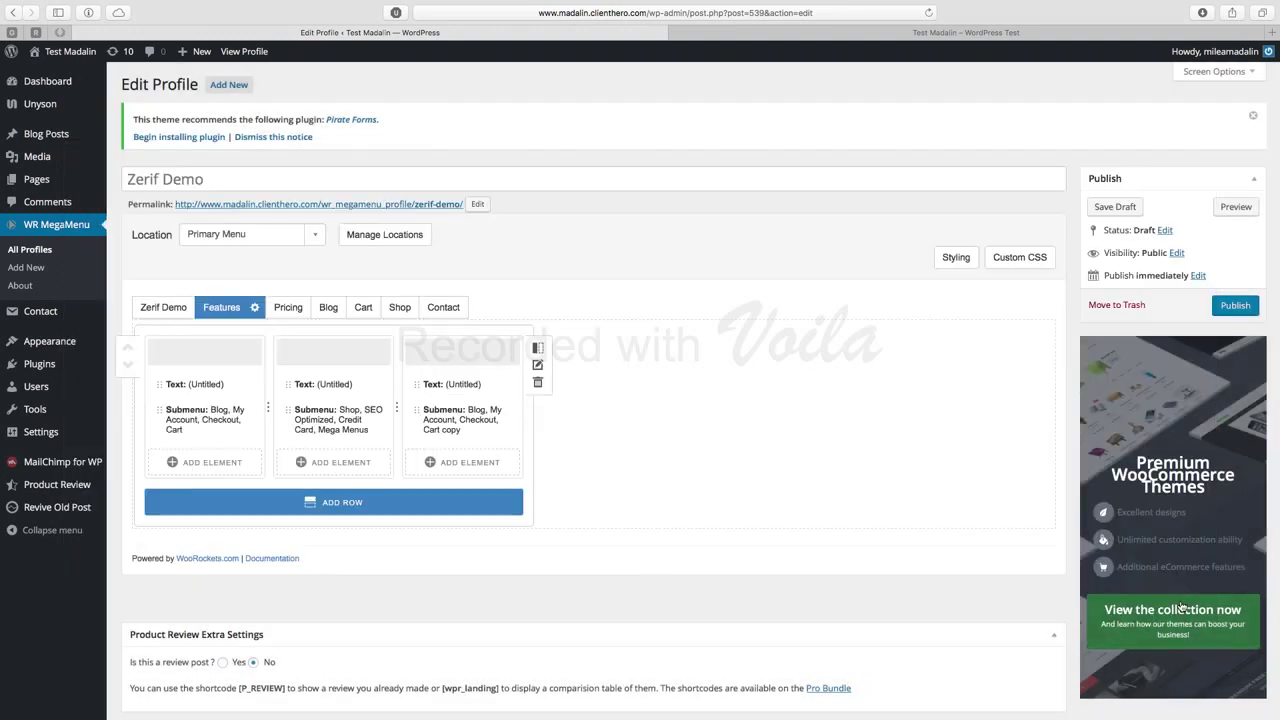
Step: Replace the third column's submenu items with GitHub, Responsive Design, Woocommerce and Live Customiser, and save the element
{"action": "mouse_move", "coordinate": [470, 418]}
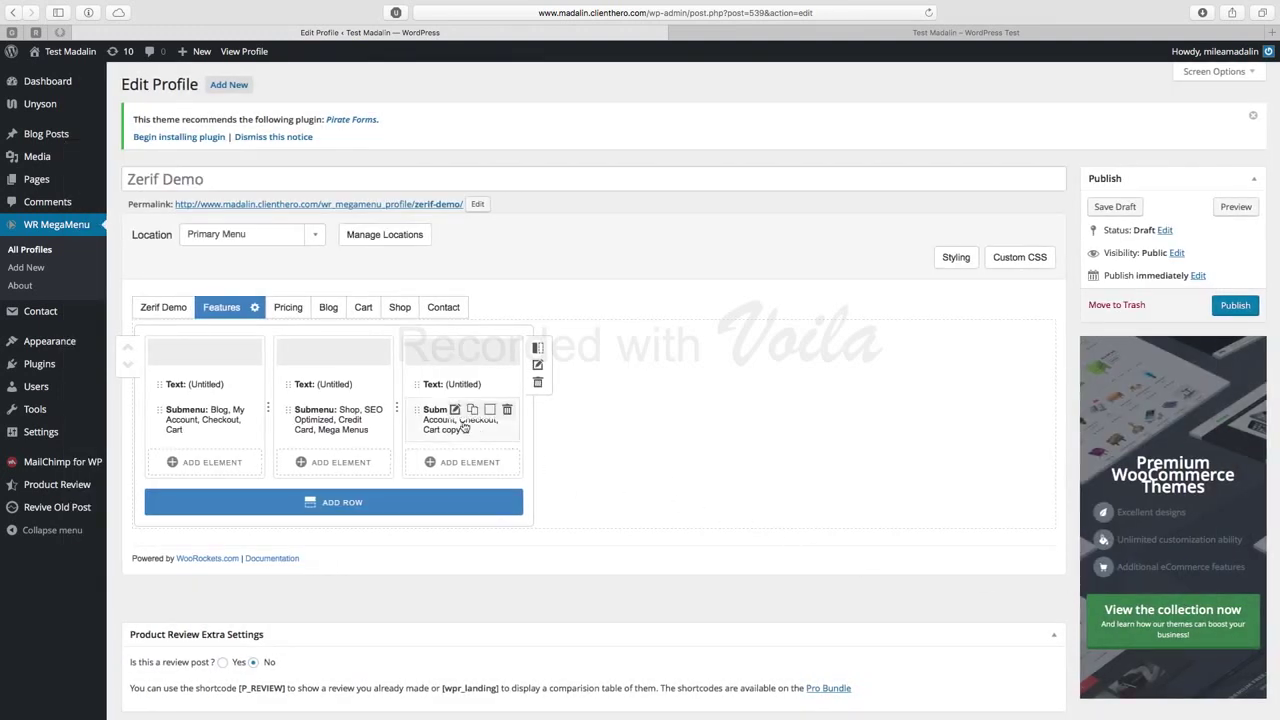
{"action": "left_click", "coordinate": [455, 411]}
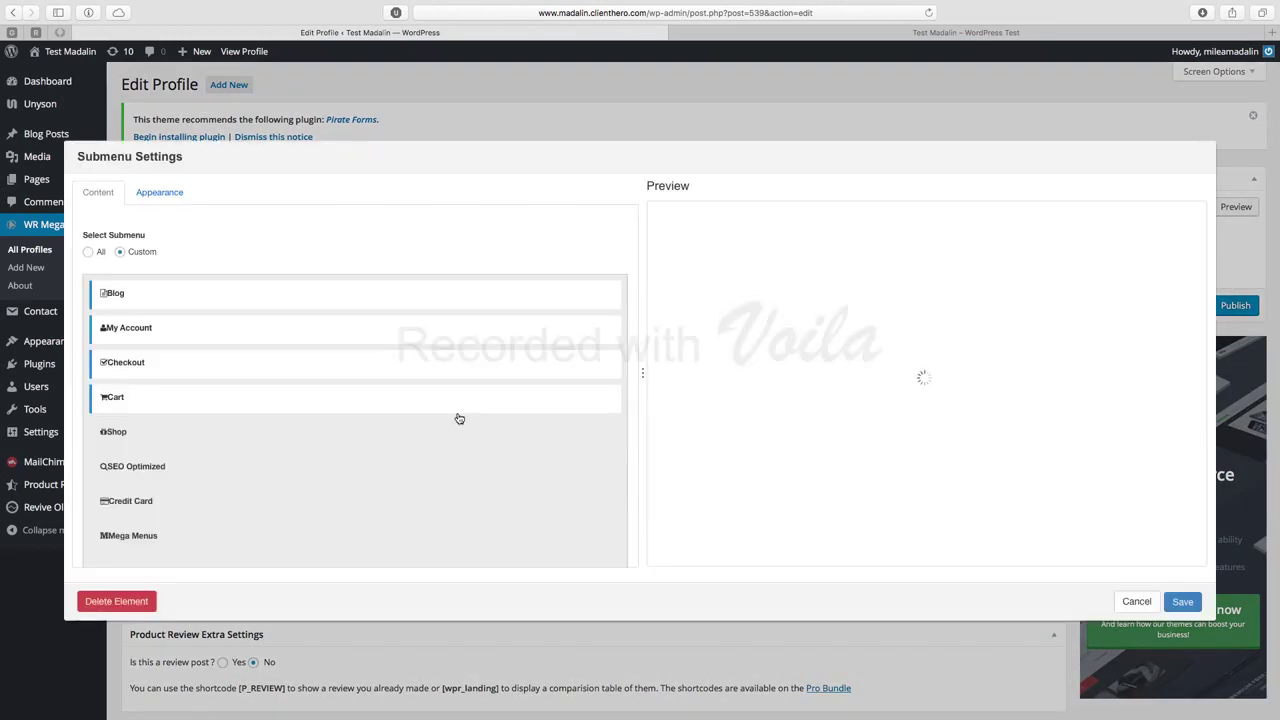
{"action": "left_click", "coordinate": [225, 400]}
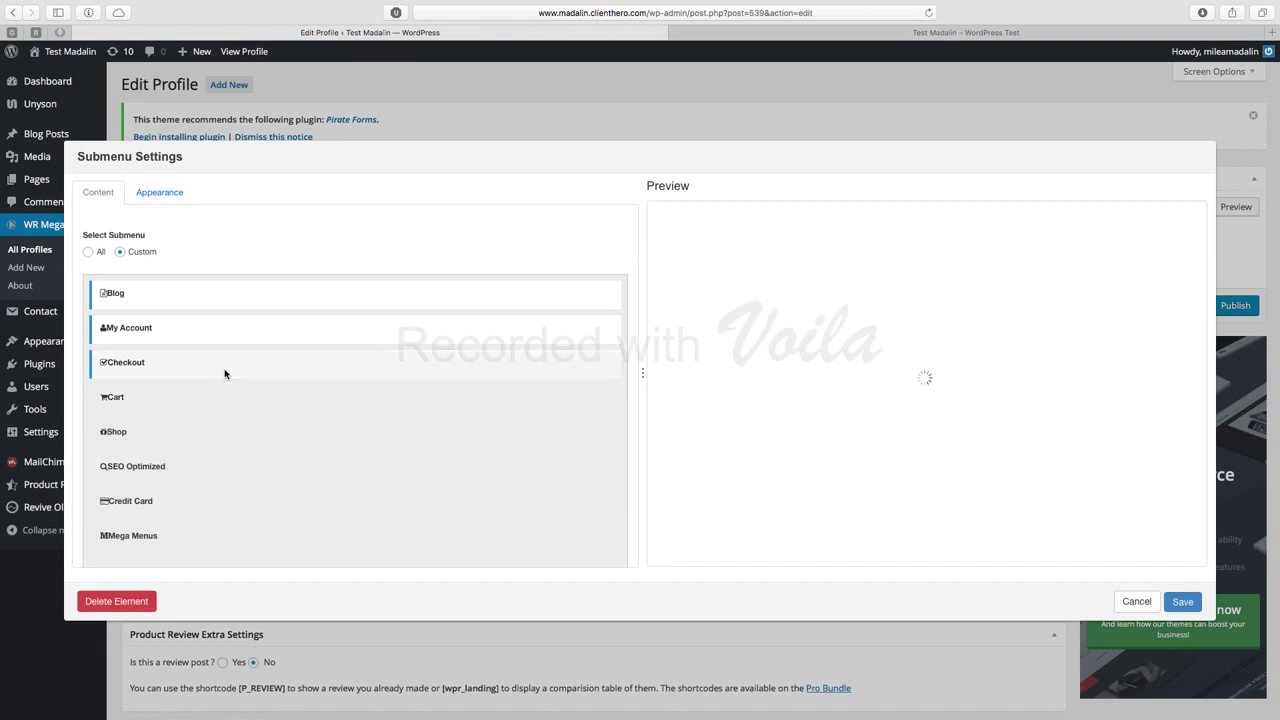
{"action": "left_click", "coordinate": [230, 365]}
{"action": "left_click", "coordinate": [237, 300]}
{"action": "scroll", "coordinate": [294, 463], "scroll_direction": "down", "scroll_amount": 4}
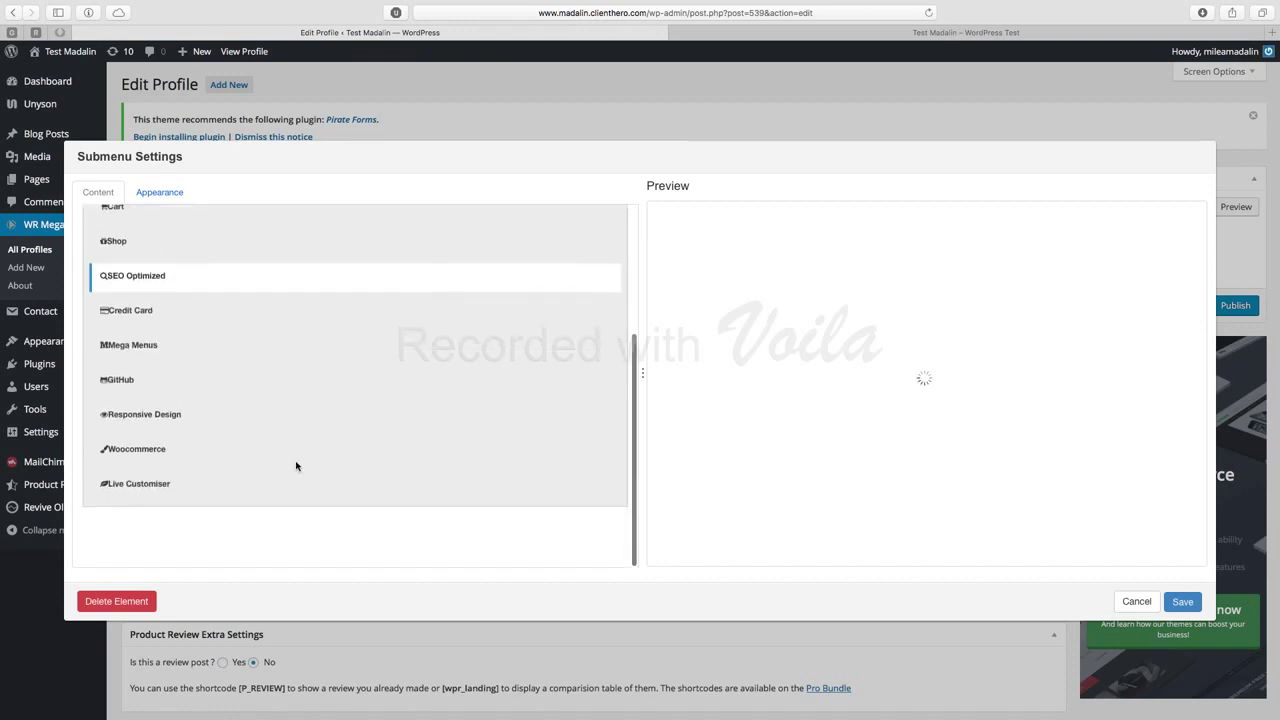
{"action": "left_click", "coordinate": [170, 499]}
{"action": "left_click", "coordinate": [166, 466]}
{"action": "left_click", "coordinate": [167, 431]}
{"action": "left_click", "coordinate": [166, 398]}
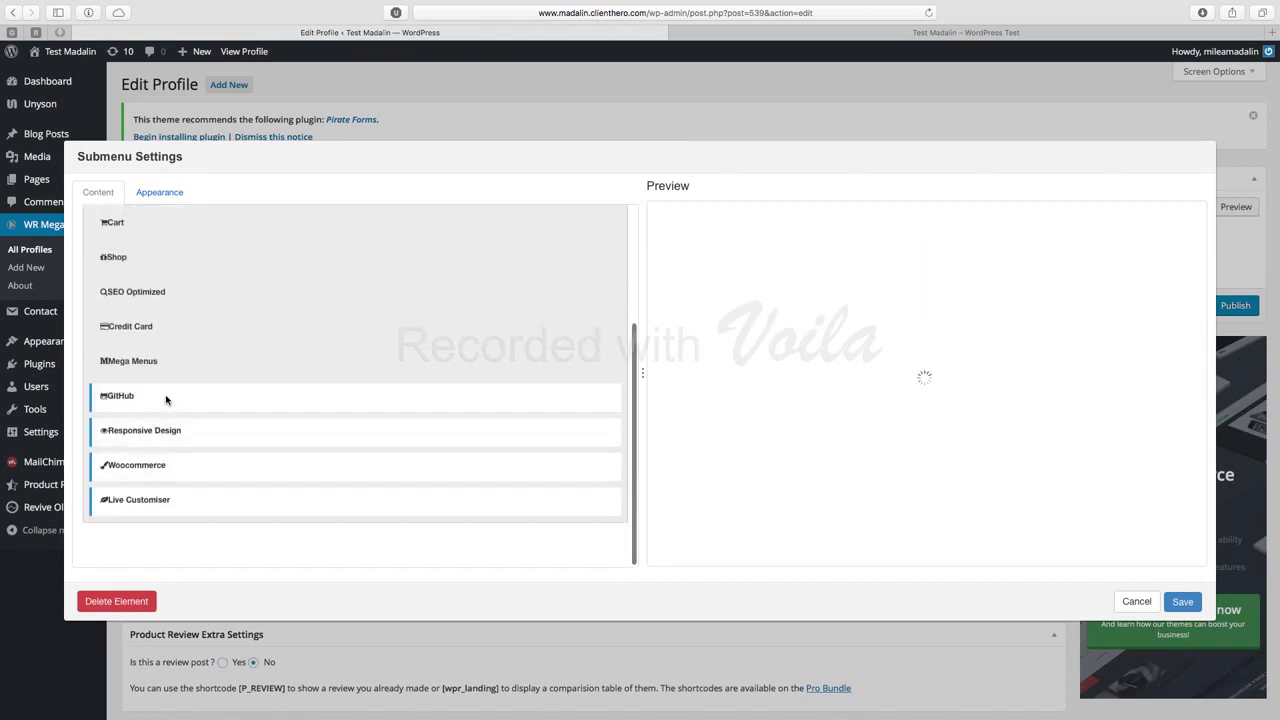
{"action": "left_click", "coordinate": [586, 399]}
{"action": "left_click", "coordinate": [586, 399]}
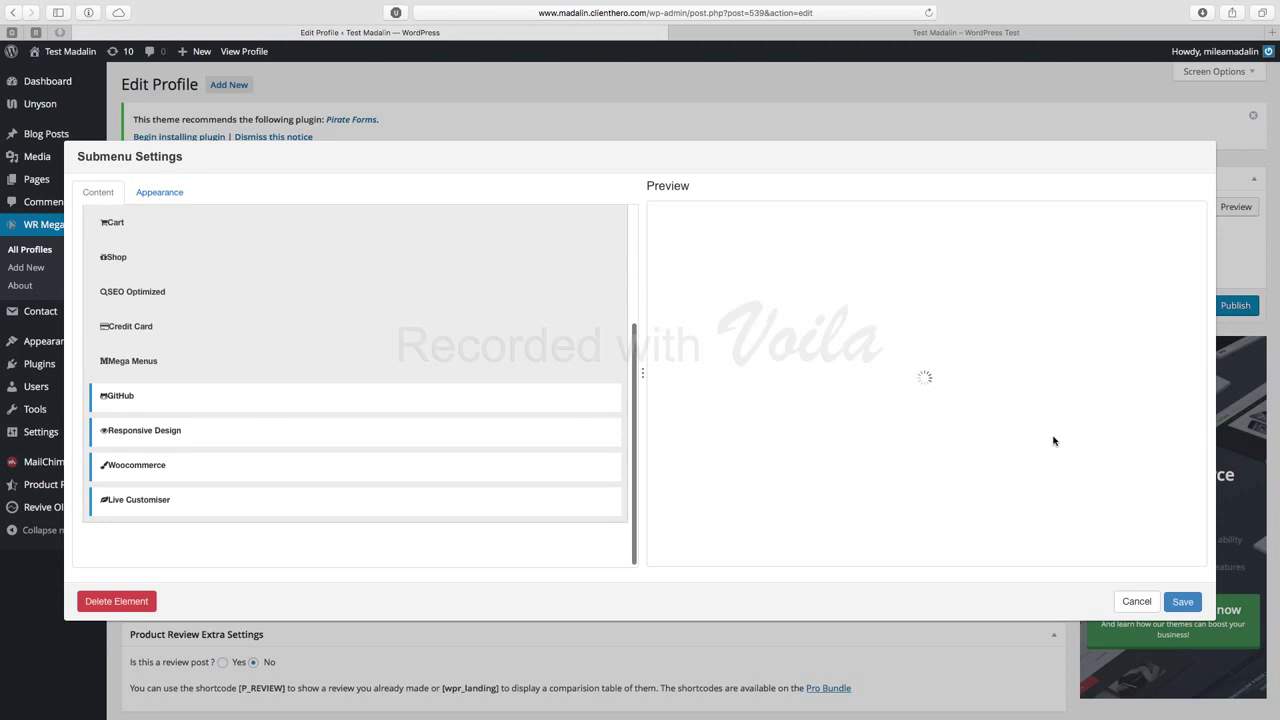
{"action": "left_click", "coordinate": [1137, 603]}
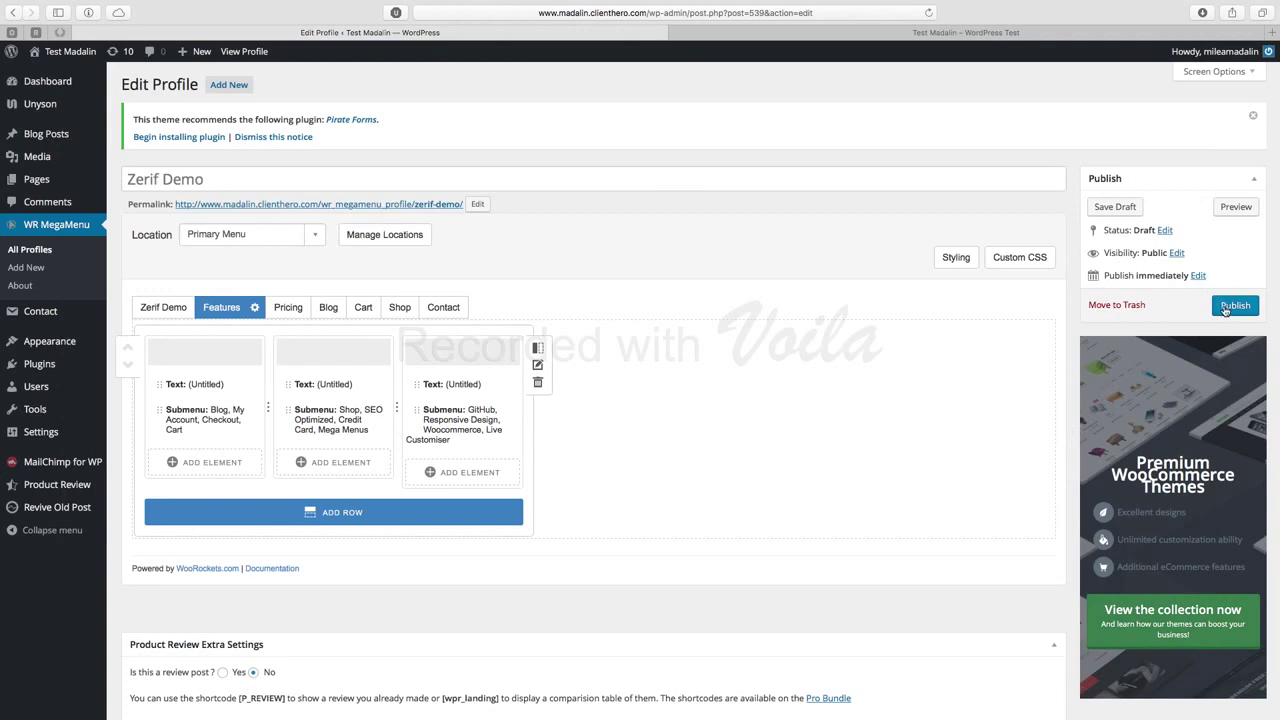
Step: Switch to the site's front page and check the Zerif Demo and Features mega menus
{"action": "left_click", "coordinate": [993, 33]}
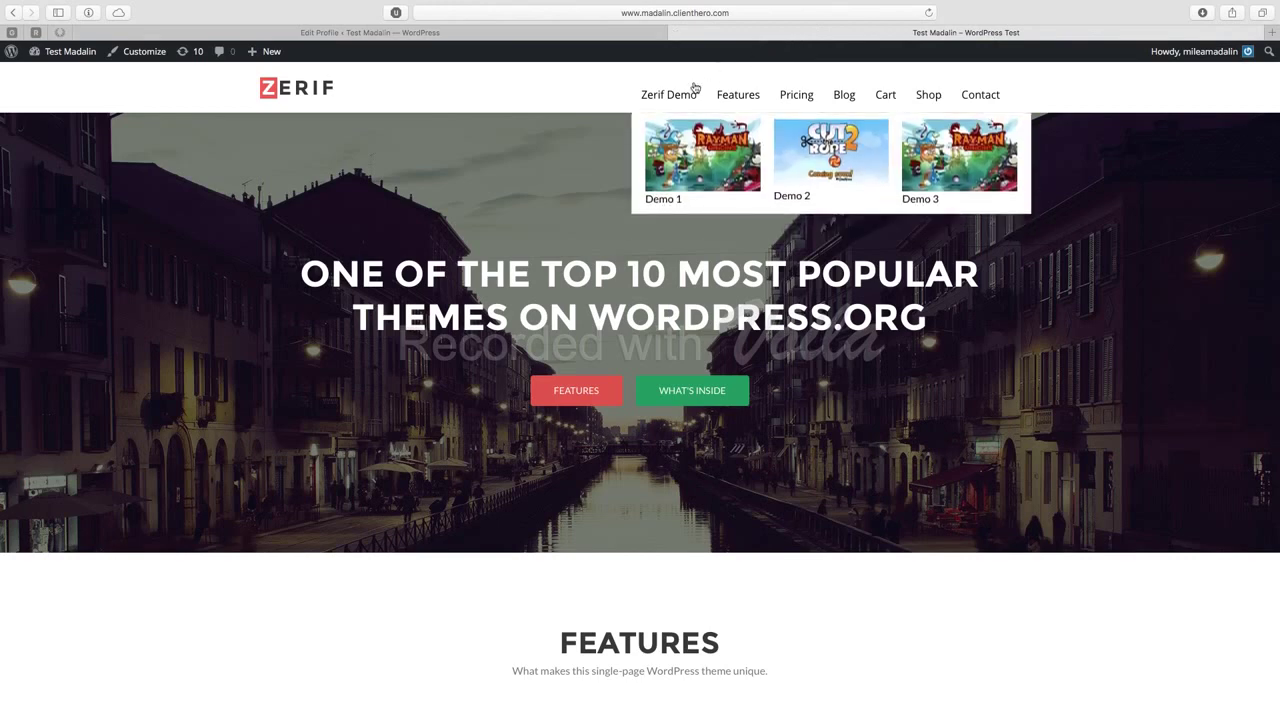
{"action": "mouse_move", "coordinate": [735, 96]}
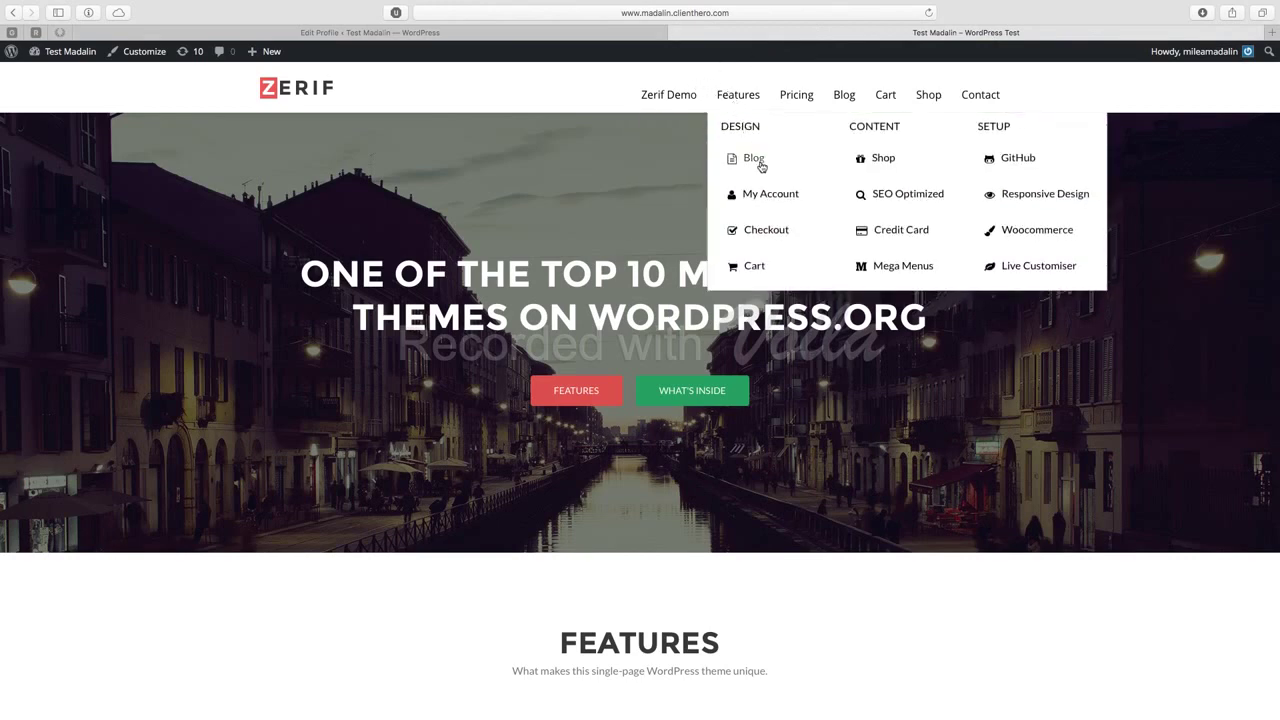